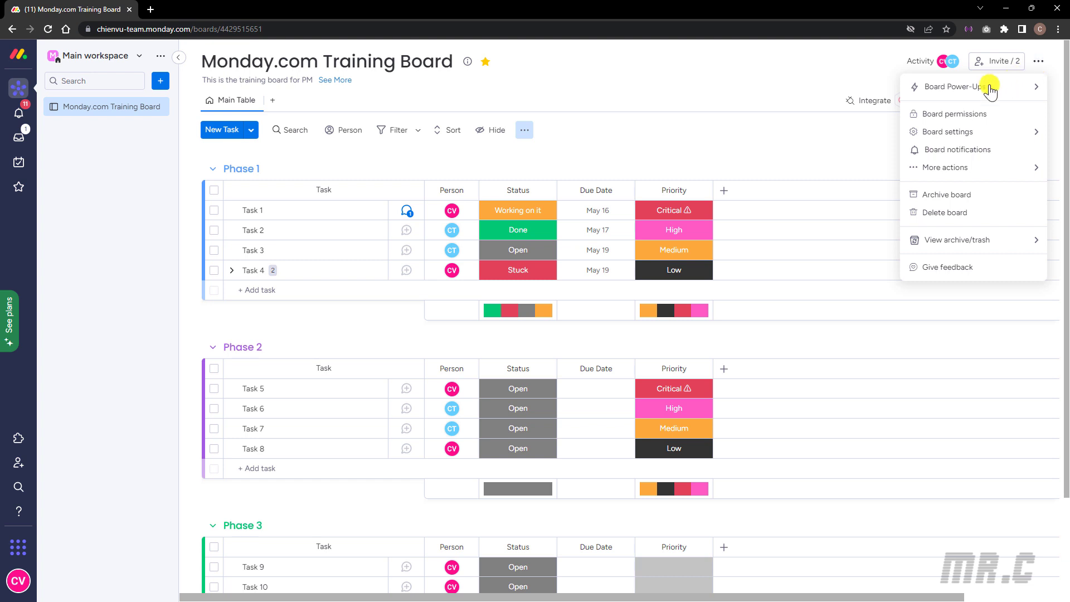
Examine the Essentials, Apps by monday and Marketplace apps categories in the Views Center, and close it
mouse_move(975, 99)
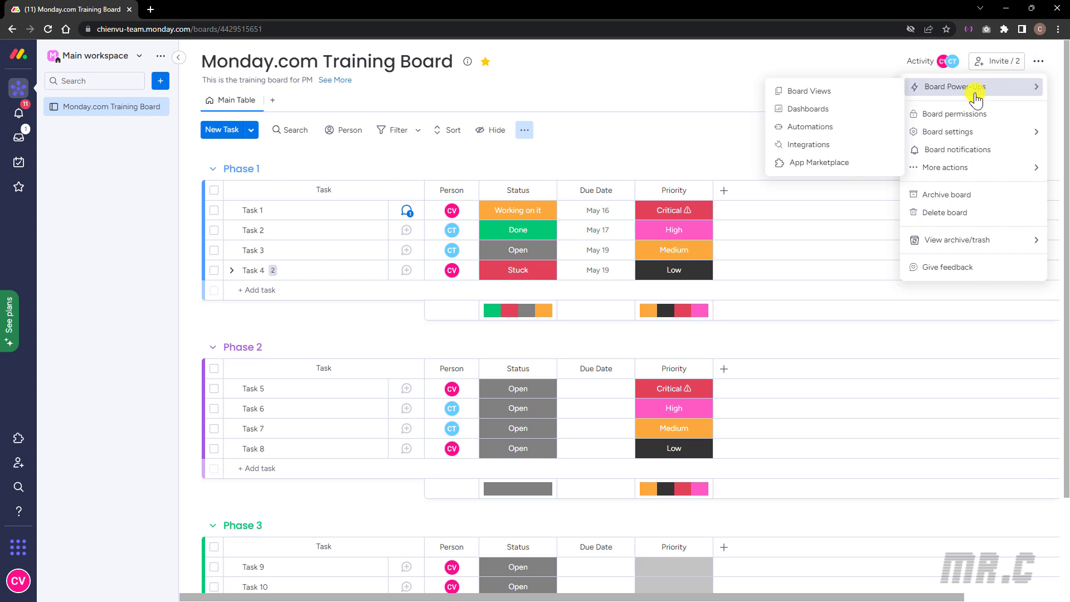
left_click(822, 93)
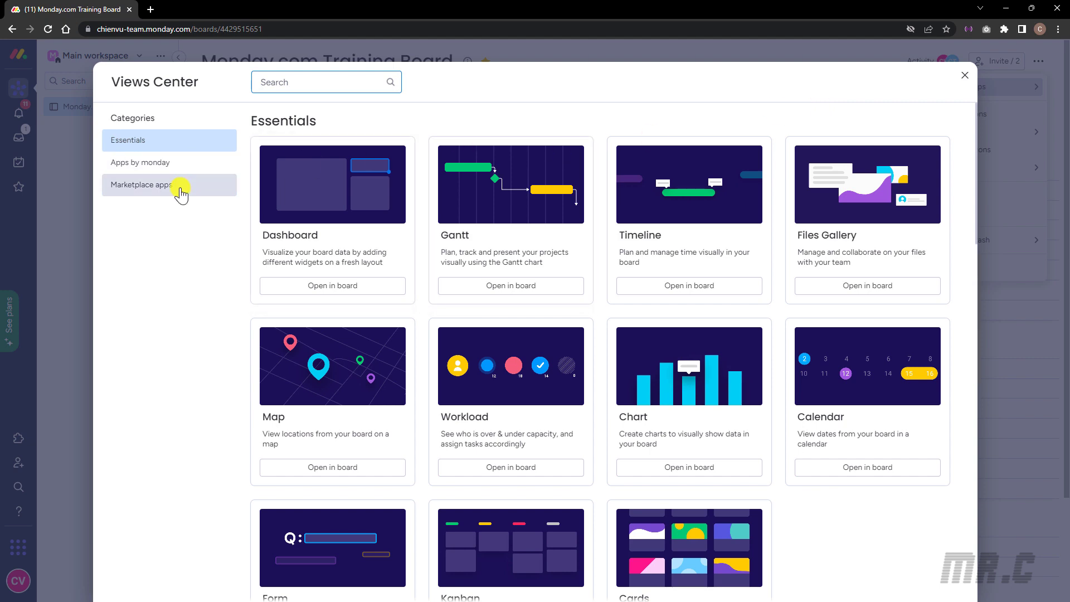
left_click(149, 162)
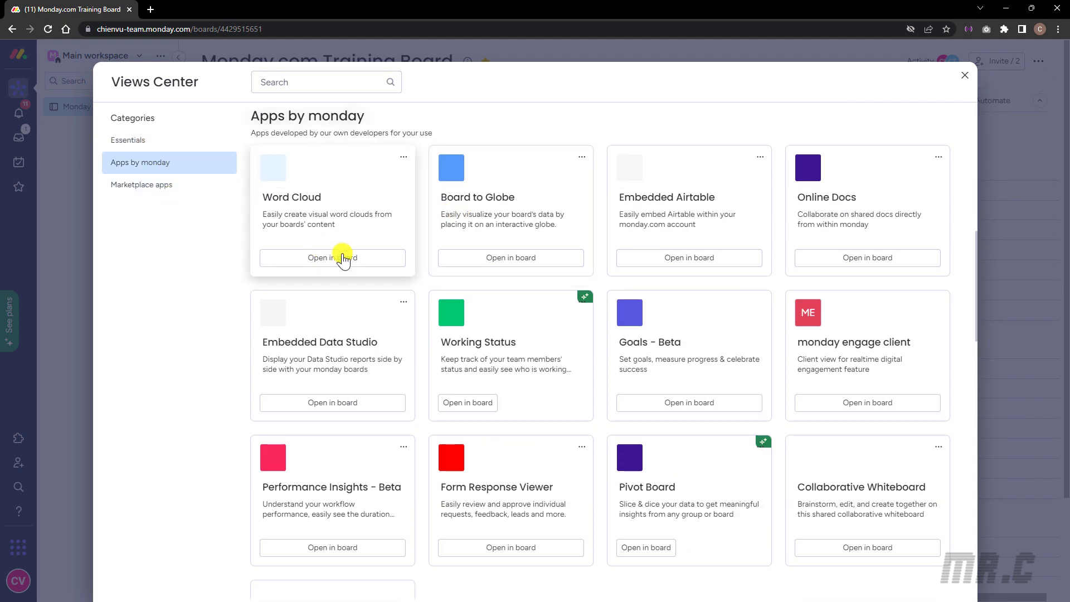
left_click(139, 185)
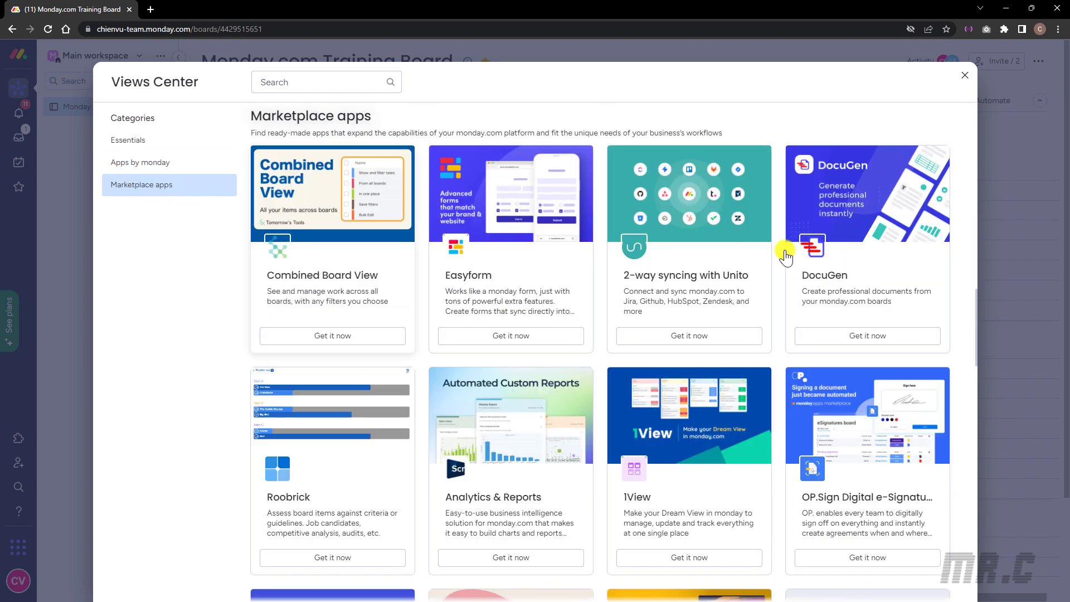
scroll(455, 310, "down", 3)
scroll(455, 310, "up", 6)
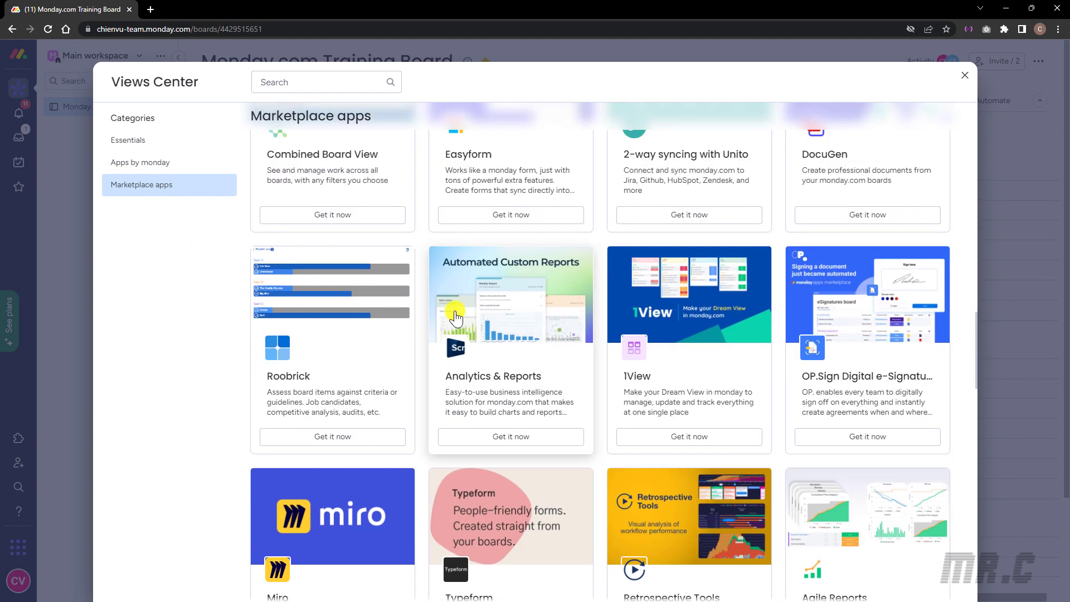
scroll(455, 309, "up", 4)
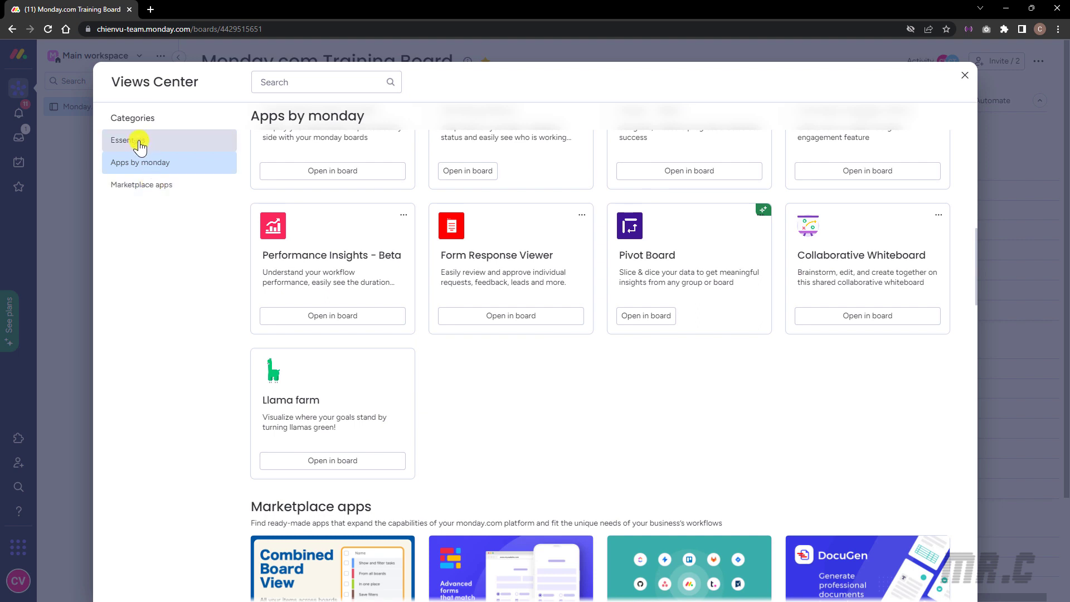
left_click(134, 141)
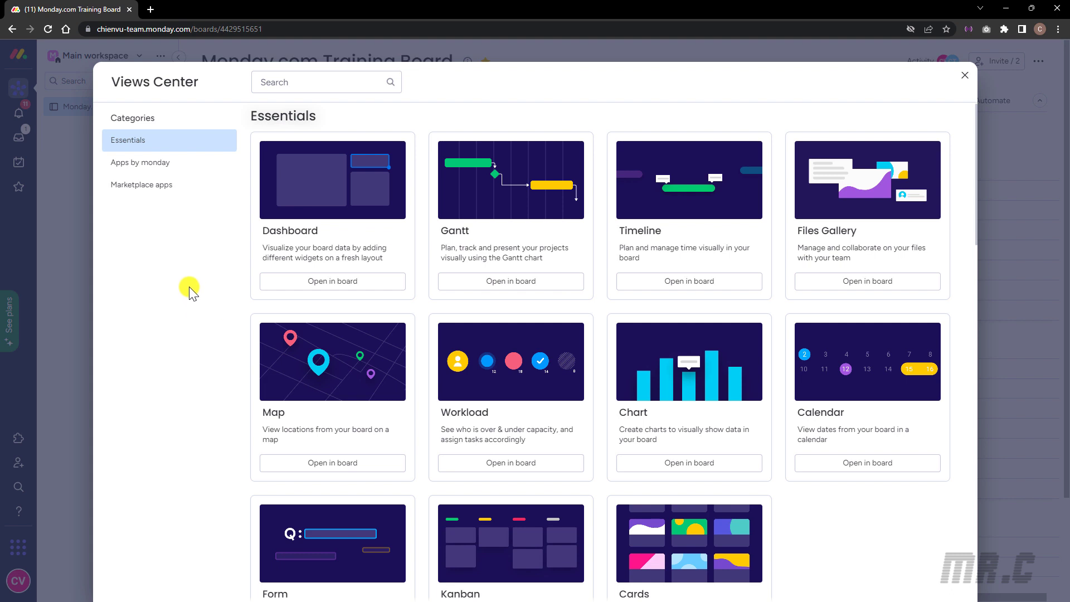
left_click(965, 75)
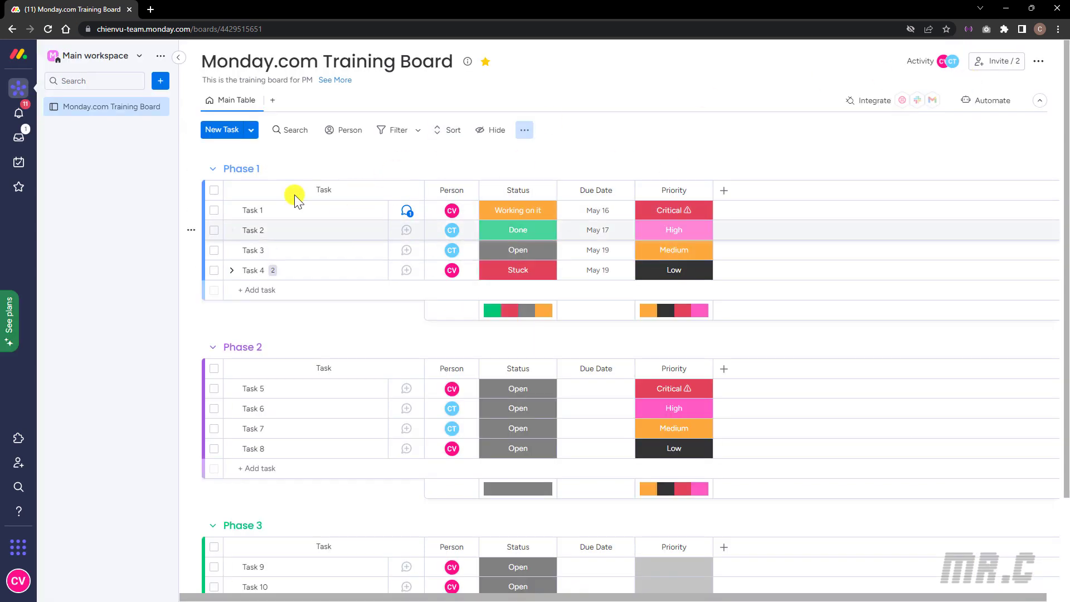
Add a Dashboard view from the Essentials board views to the Monday.com Training Board, keeping its default name
scroll(268, 396, "down", 2)
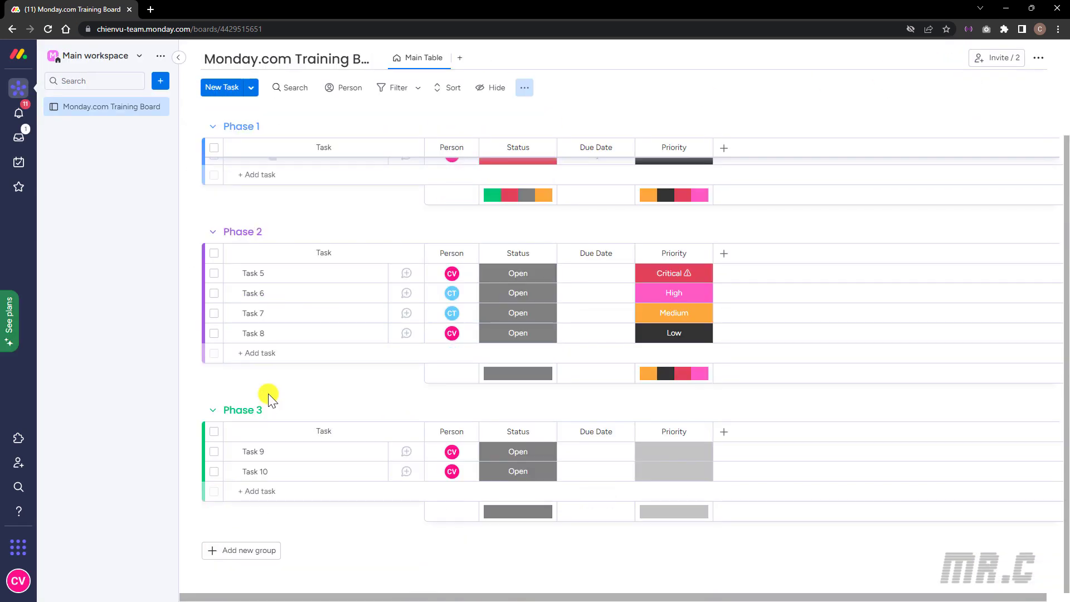
scroll(268, 397, "up", 2)
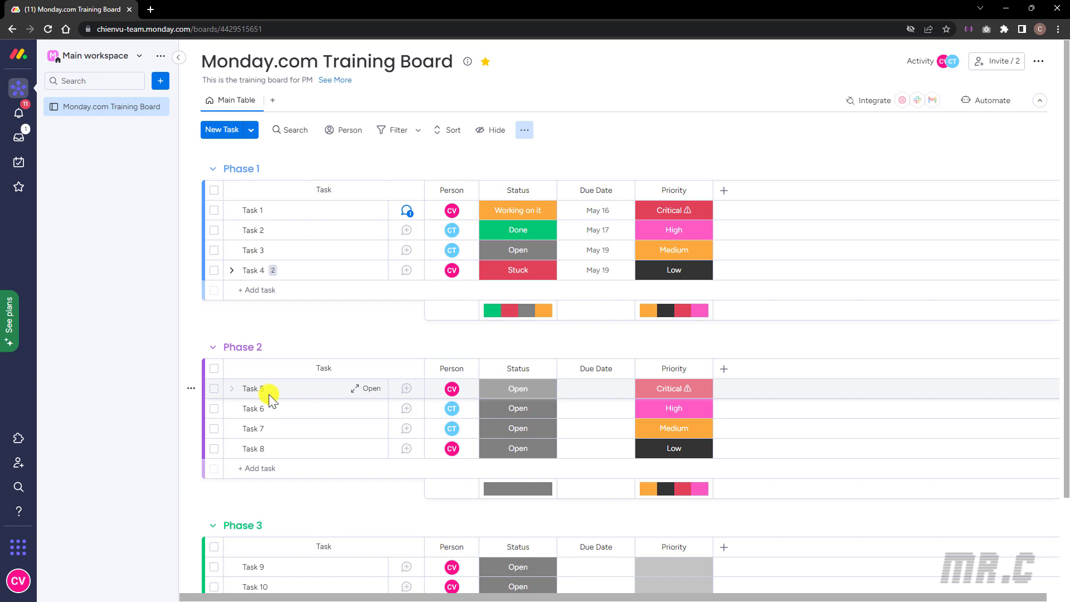
left_click(1038, 65)
mouse_move(893, 86)
left_click(852, 88)
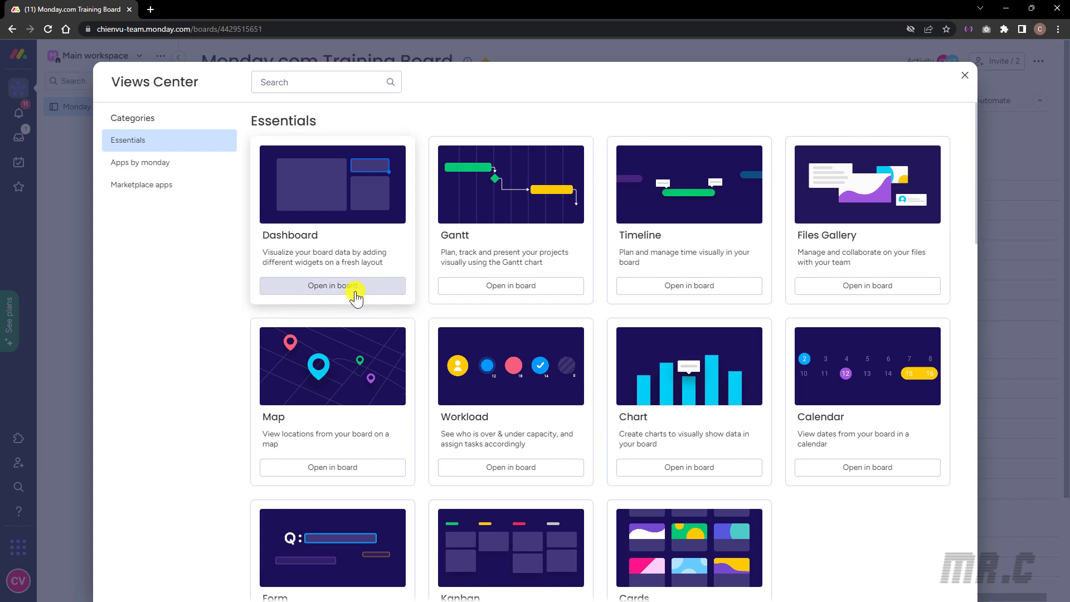
left_click(332, 286)
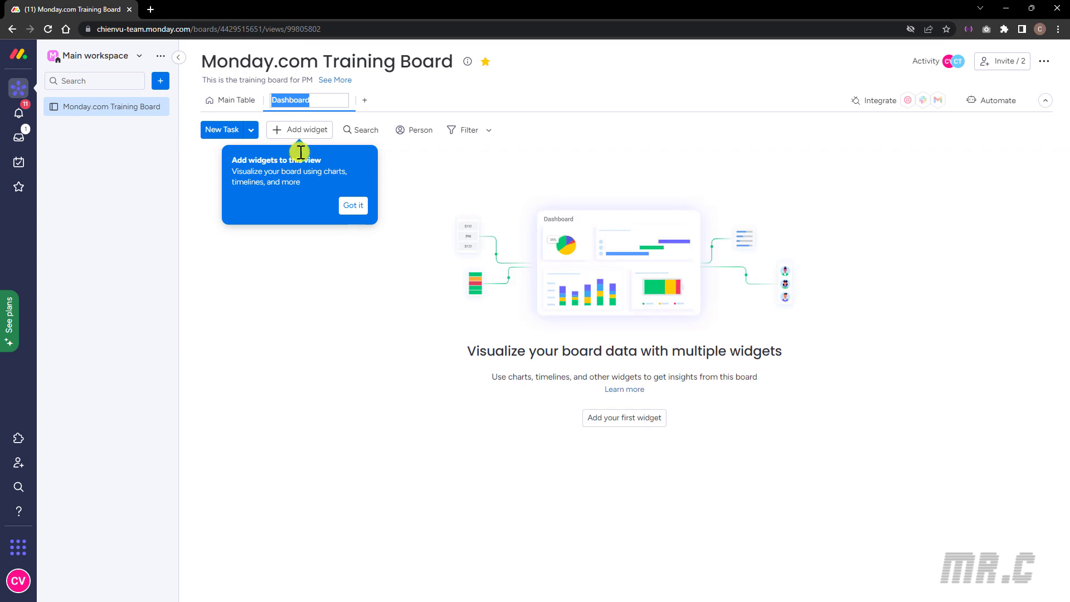
left_click(329, 277)
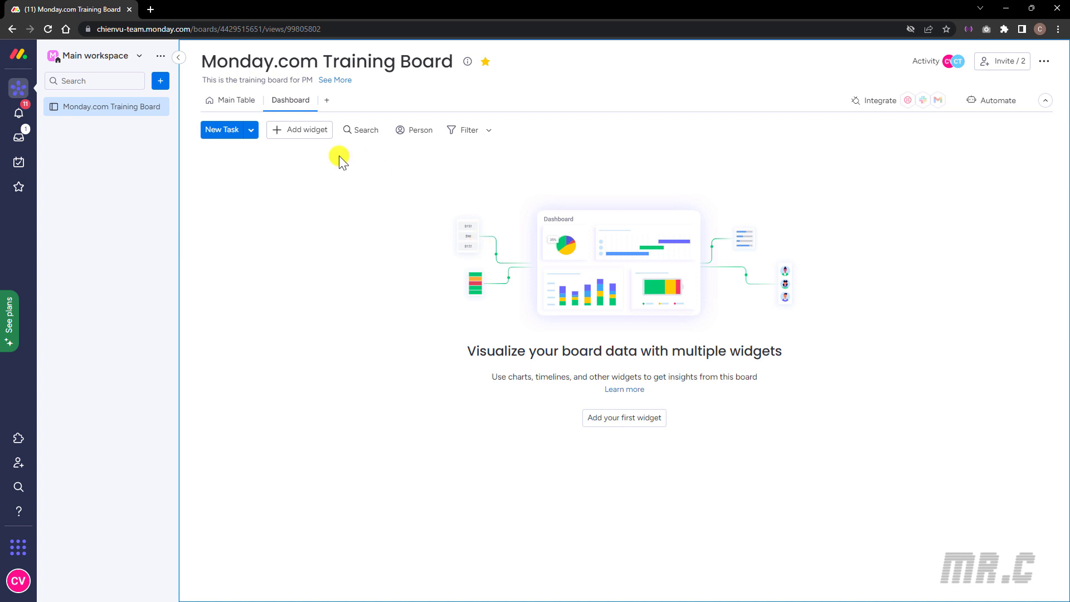
Add a Battery widget to the dashboard and inspect its status segments
left_click(310, 132)
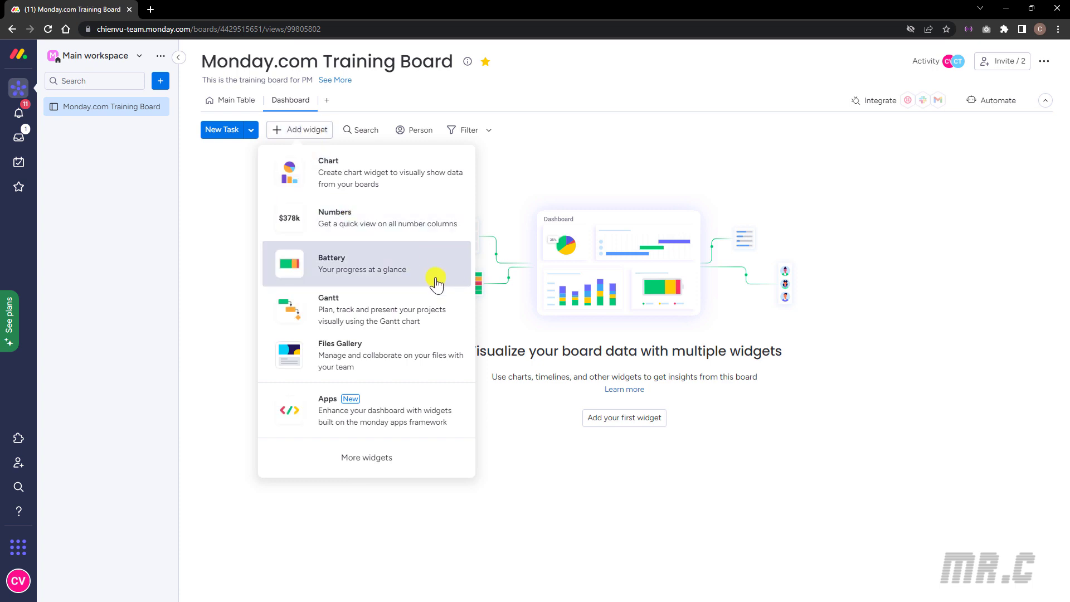
left_click(355, 268)
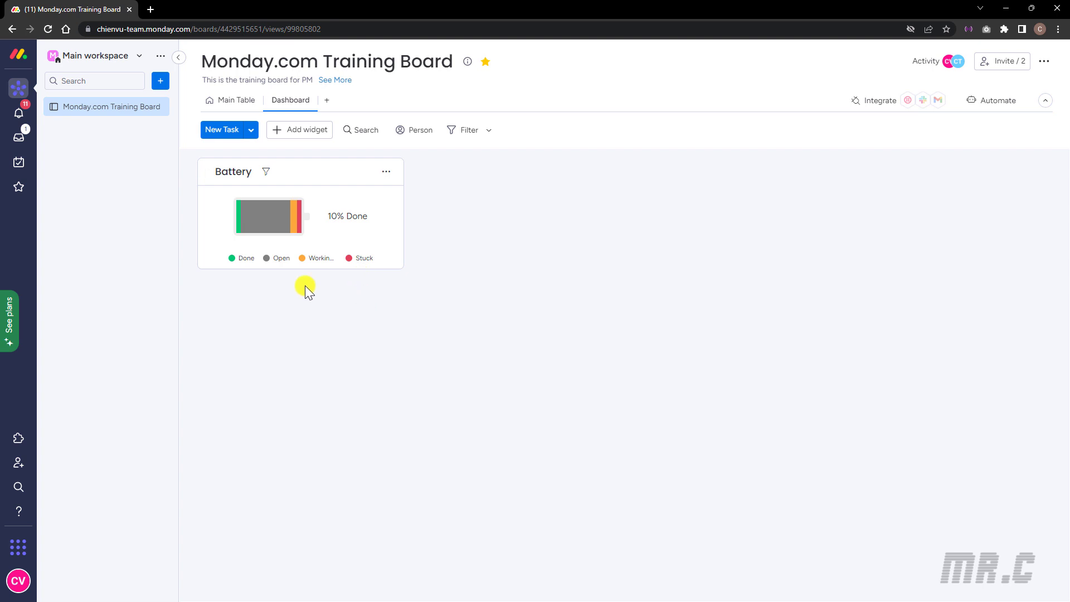
mouse_move(238, 227)
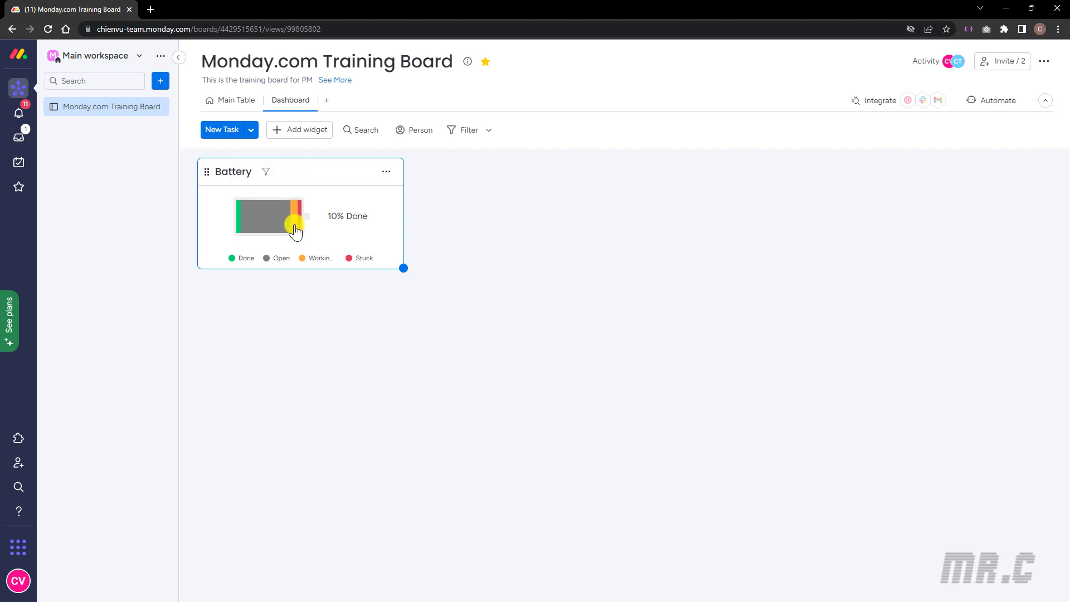
mouse_move(301, 229)
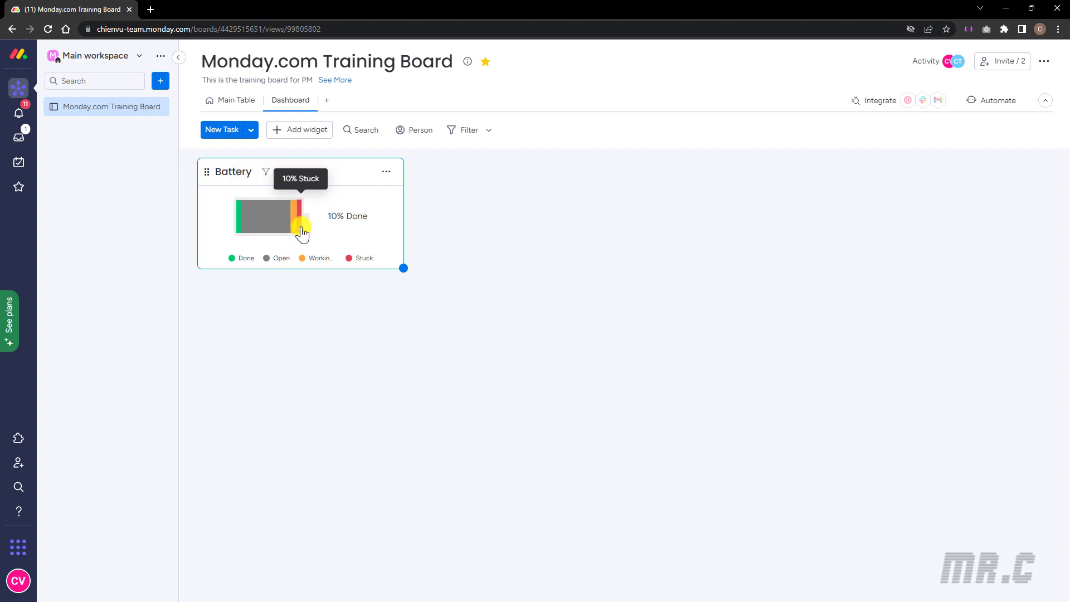
mouse_move(233, 263)
Rename the Battery widget as "Project progress"
left_click(233, 171)
left_click_drag(267, 171, 180, 171)
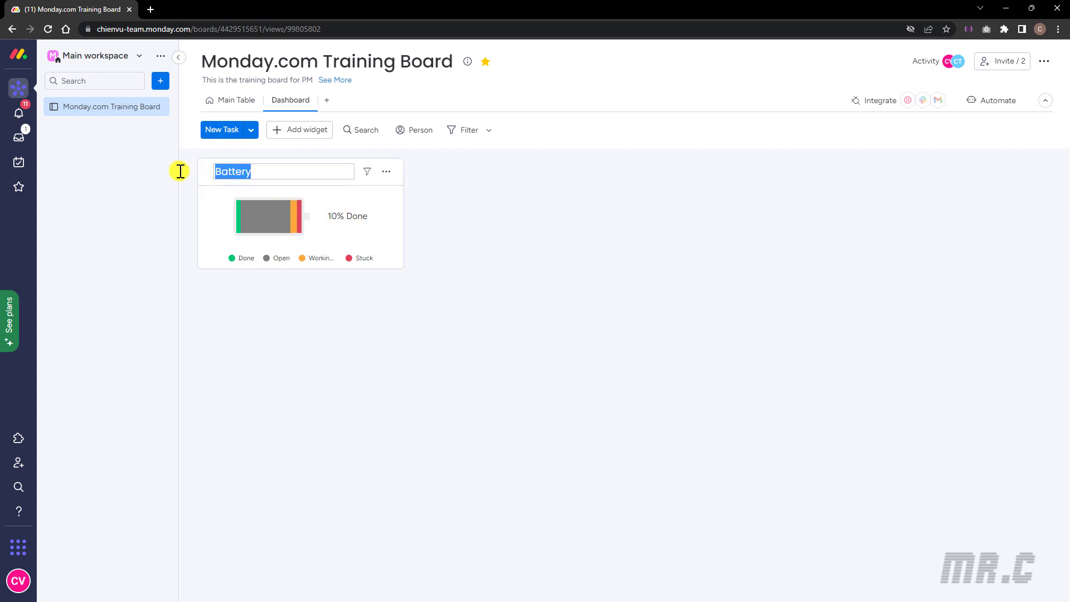
key("BackSpace")
type("Project progress")
key("Return")
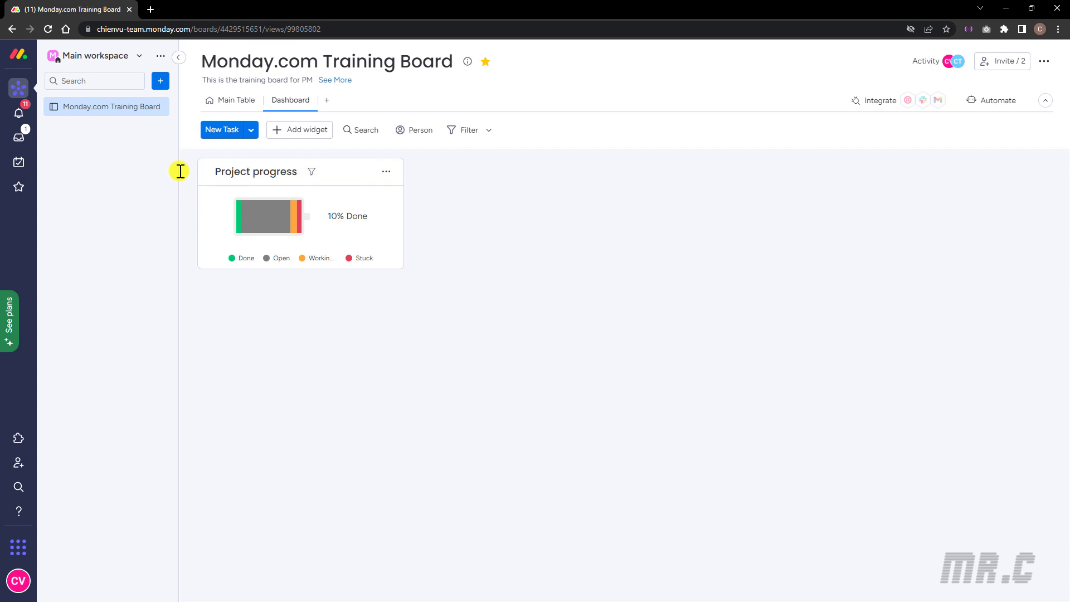
In the Project progress widget's settings, try Priority as the board column, return it to Status, and keep No selection for subitems
left_click(386, 171)
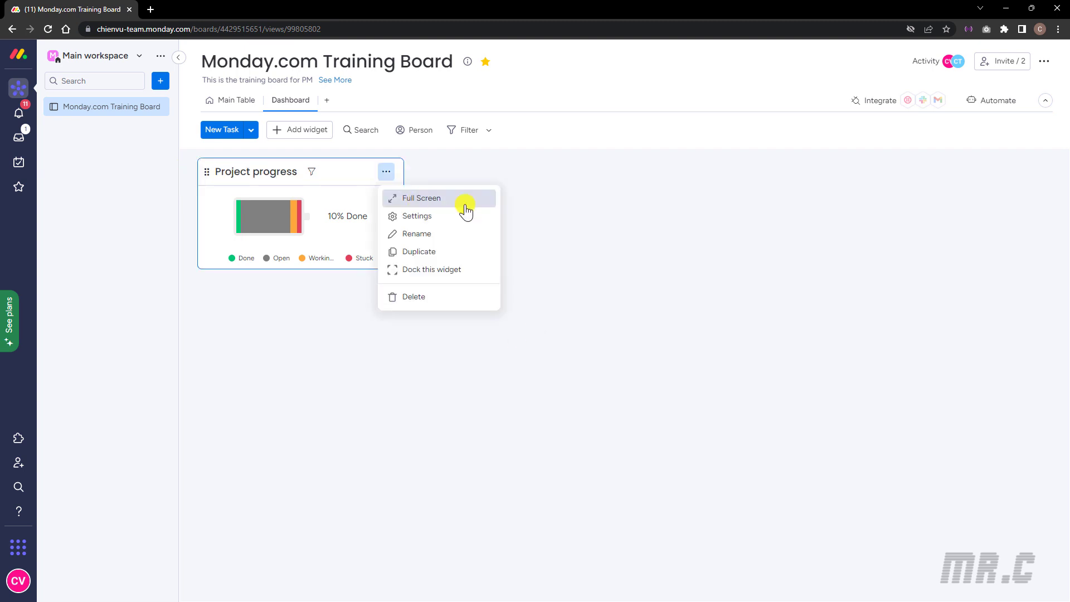
left_click(433, 216)
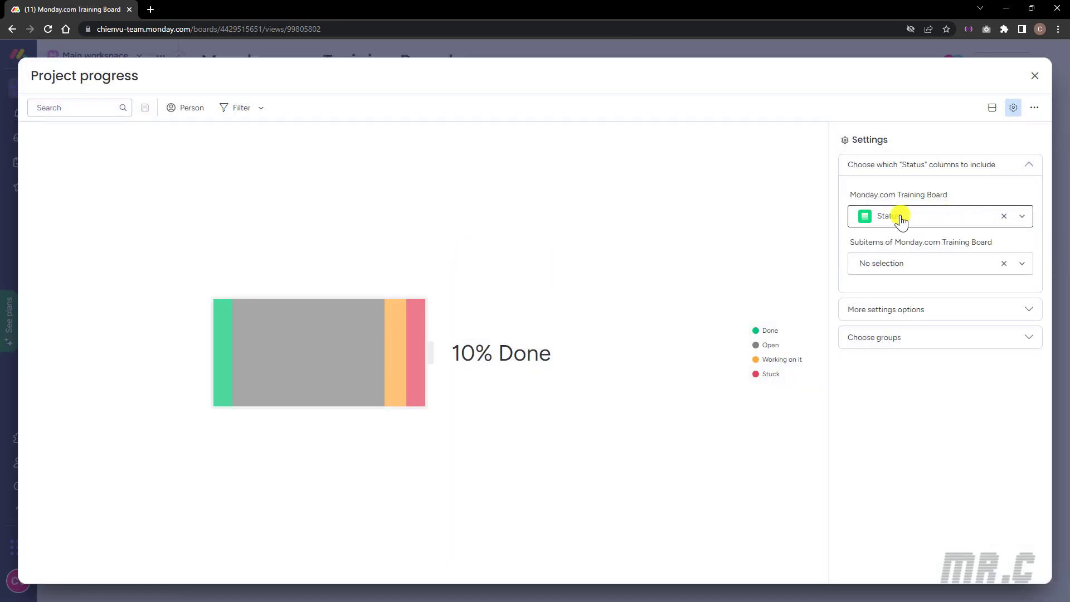
left_click(1021, 216)
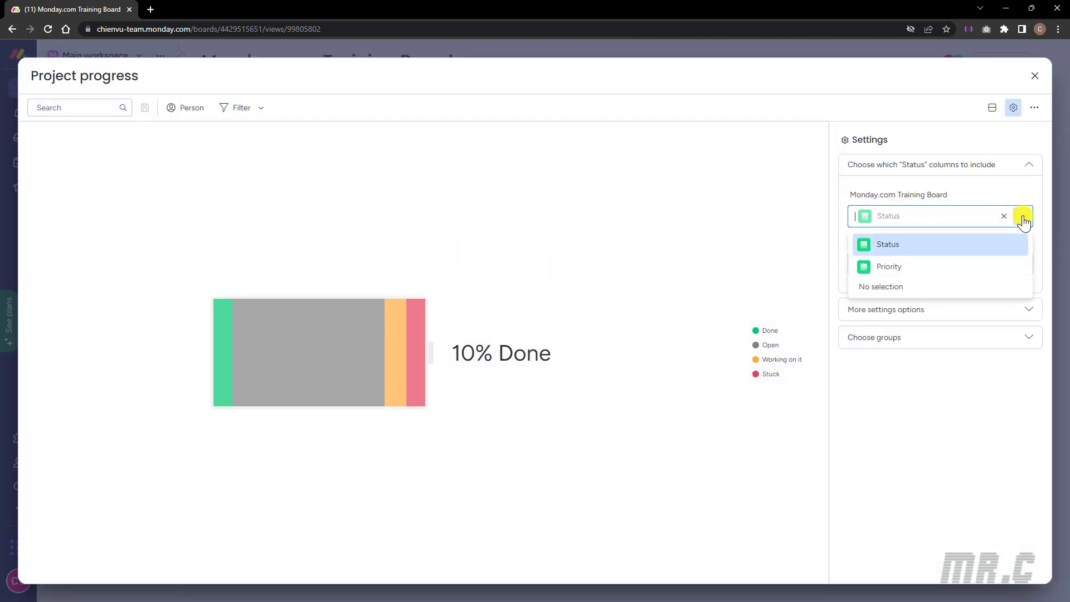
left_click(890, 266)
left_click(1017, 216)
left_click(886, 245)
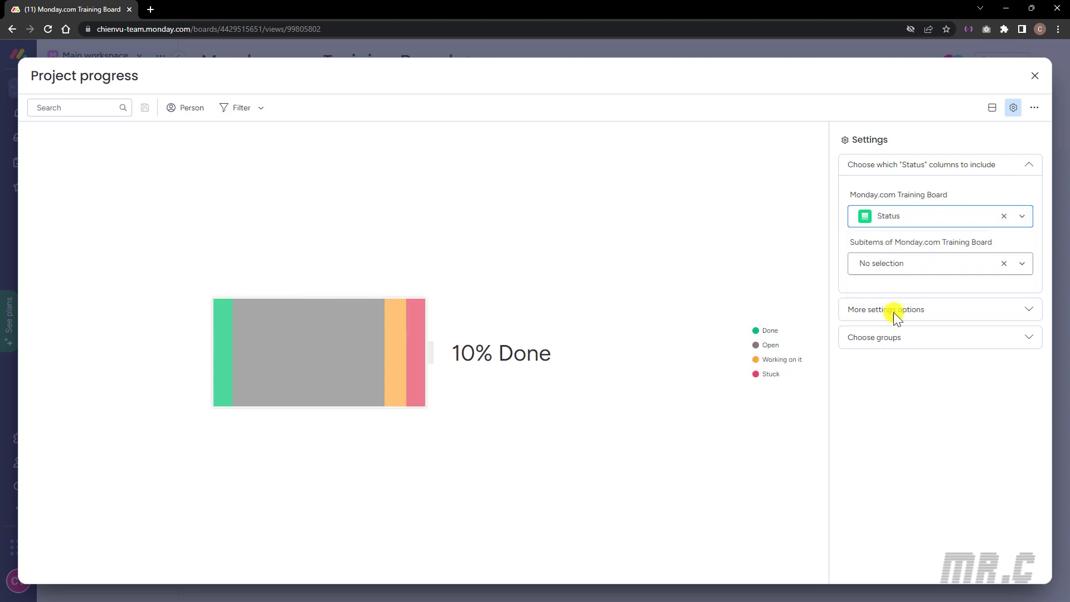
left_click(1022, 263)
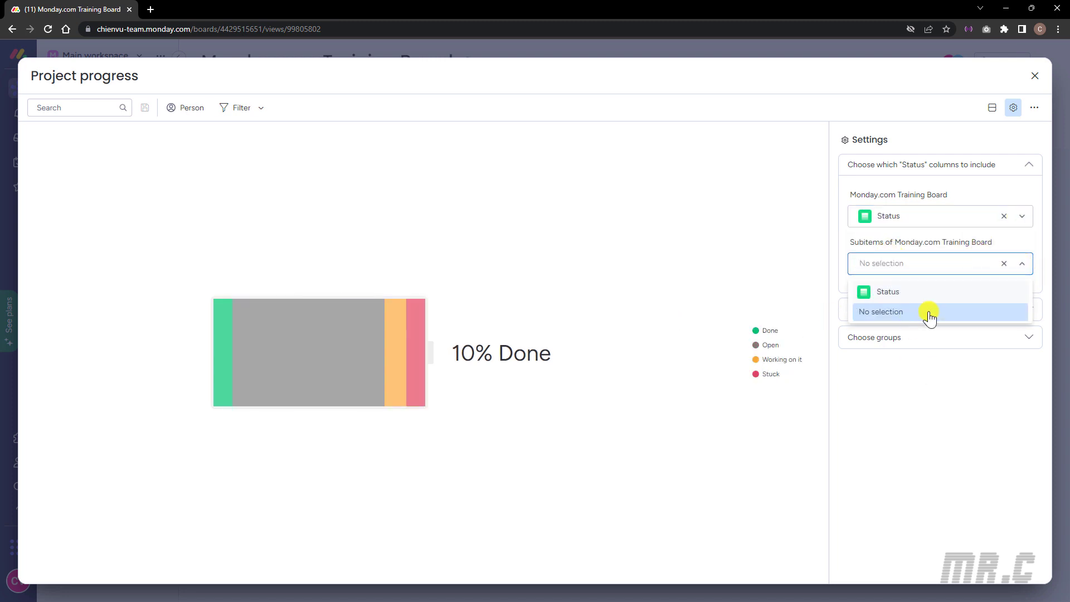
left_click(859, 313)
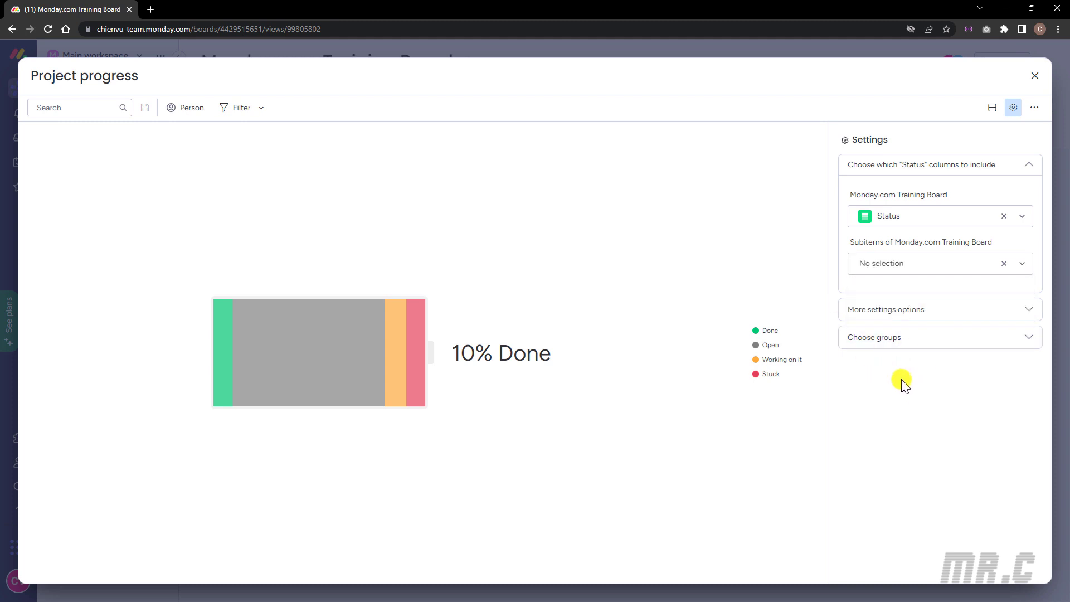
Review the widget's completion label and included groups, and close its settings
left_click(1028, 309)
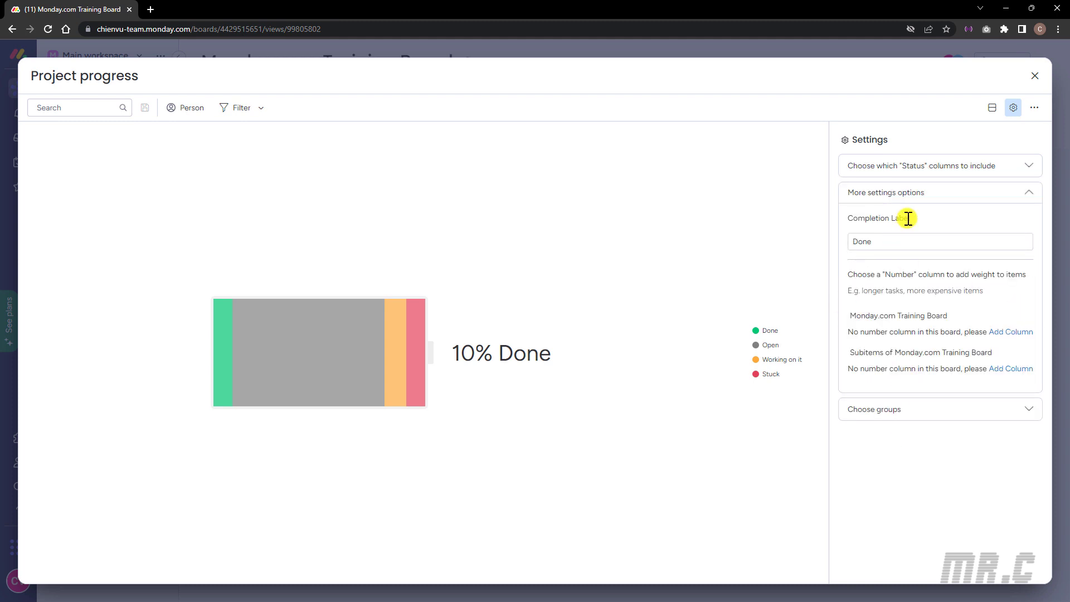
left_click(886, 240)
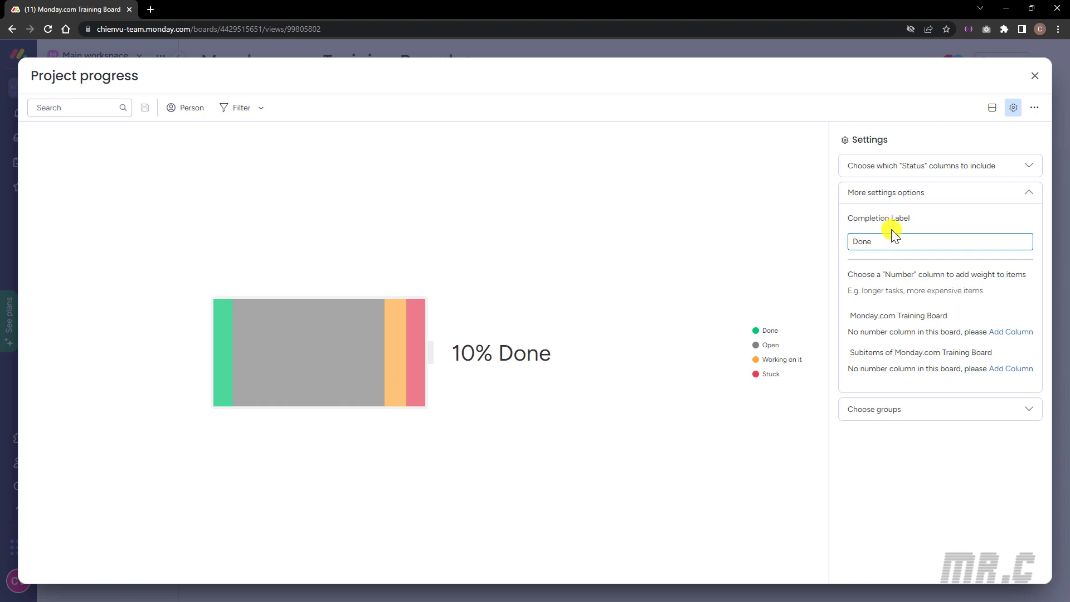
left_click(1027, 410)
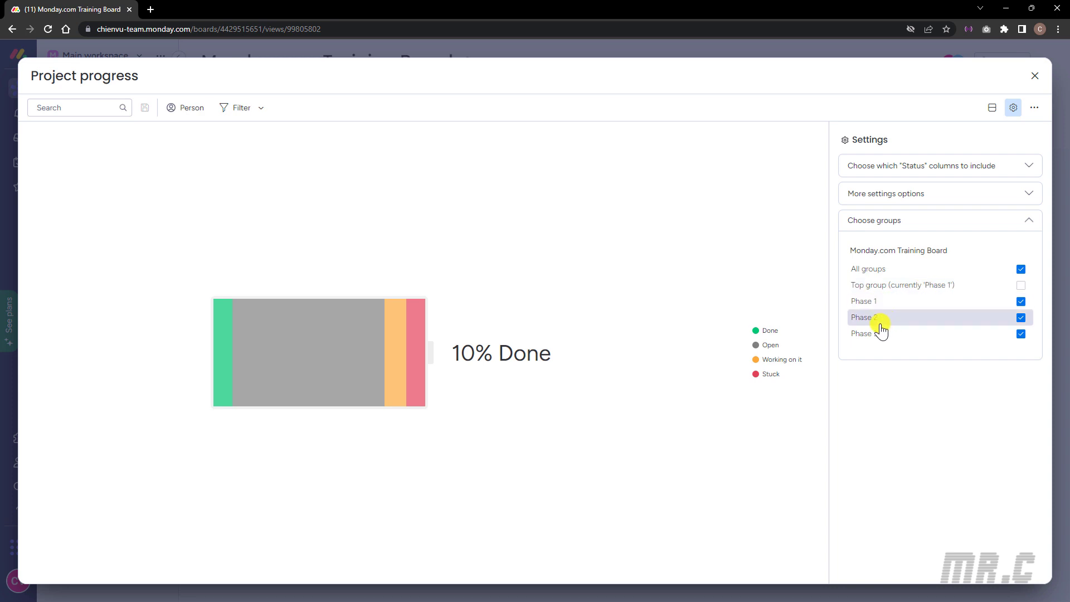
left_click(1034, 75)
Dock the Project progress widget to fill the dashboard view and undock it again
left_click(386, 171)
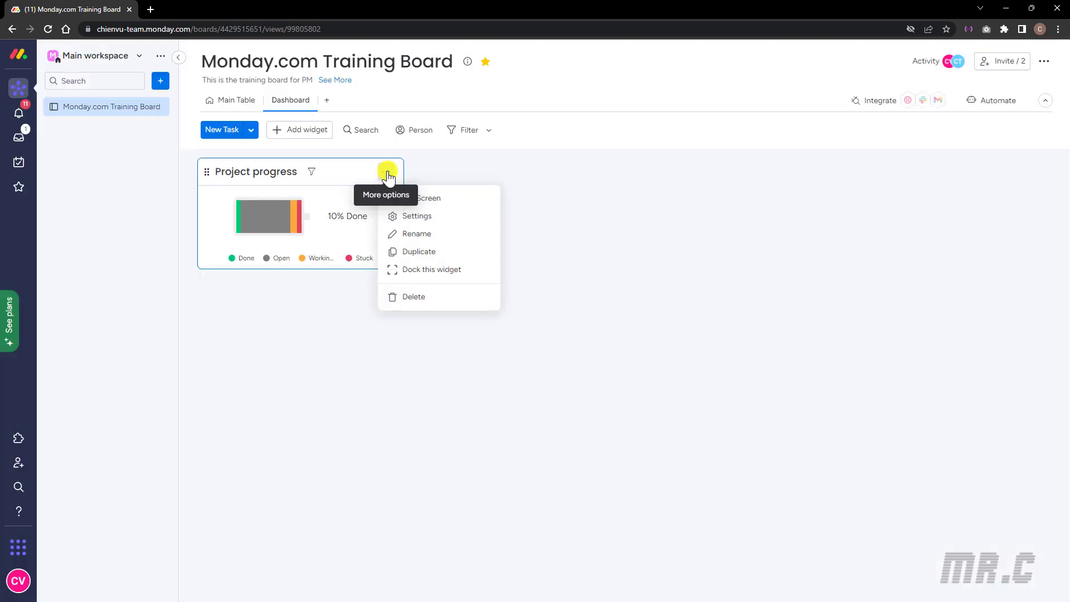
left_click(429, 271)
left_click(522, 130)
left_click(864, 192)
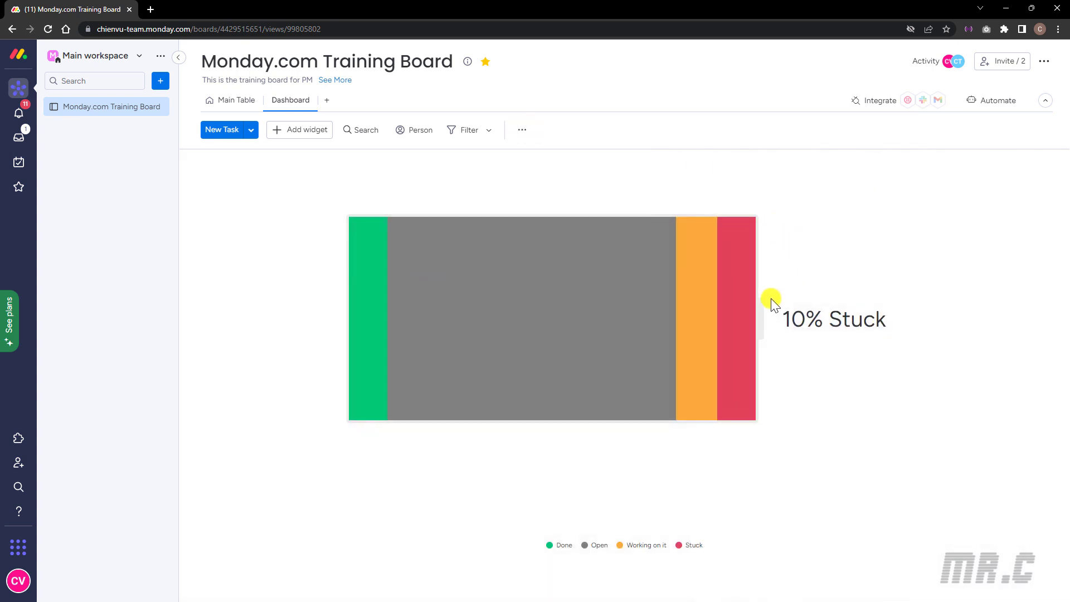
left_click(522, 130)
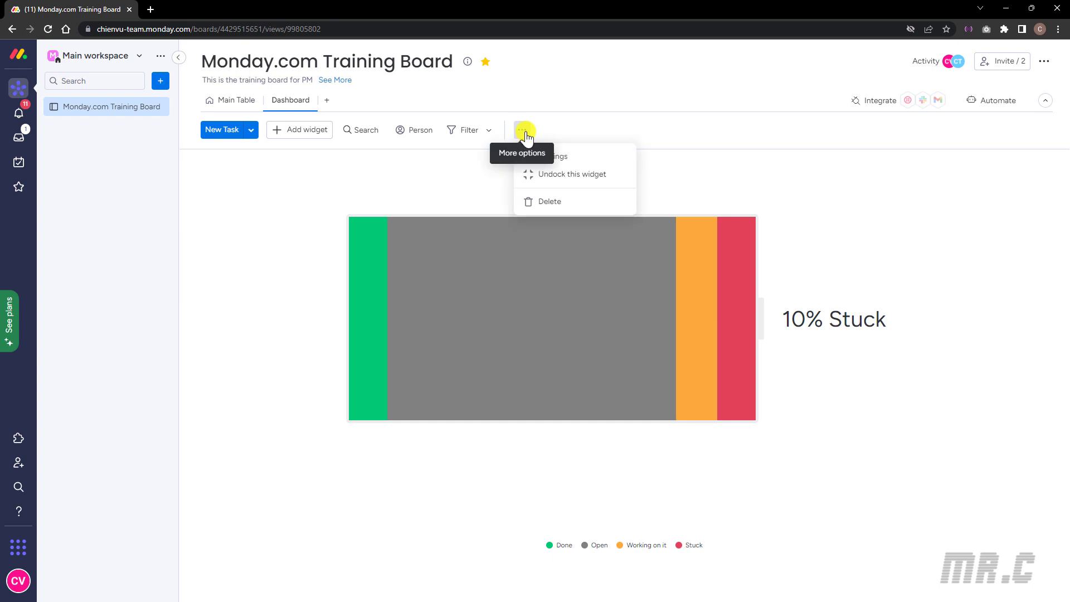
left_click(581, 181)
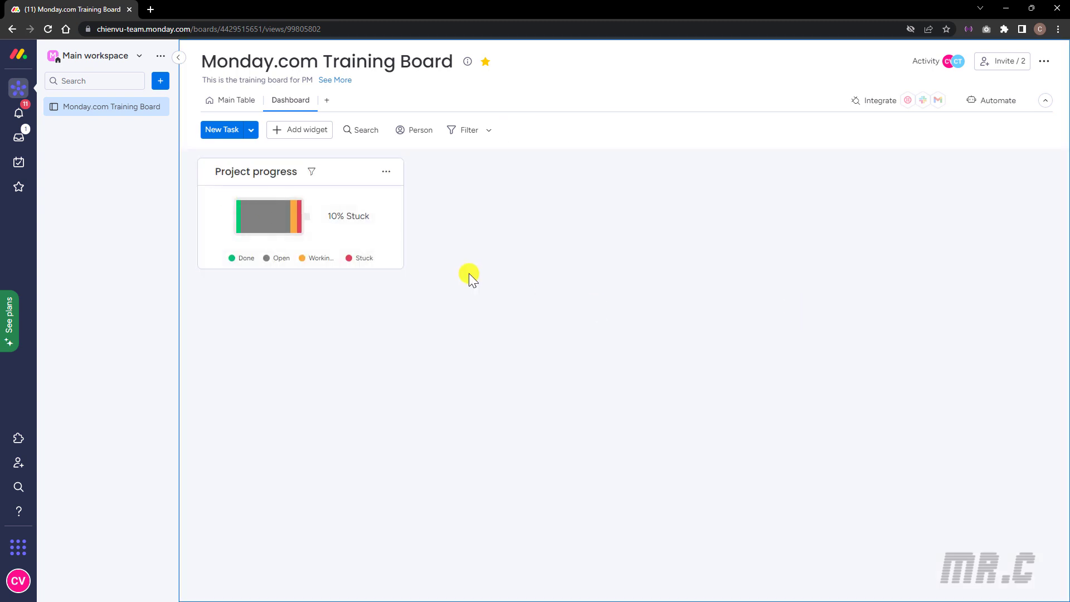
Open the new task form to view its fields and cancel it
left_click(236, 131)
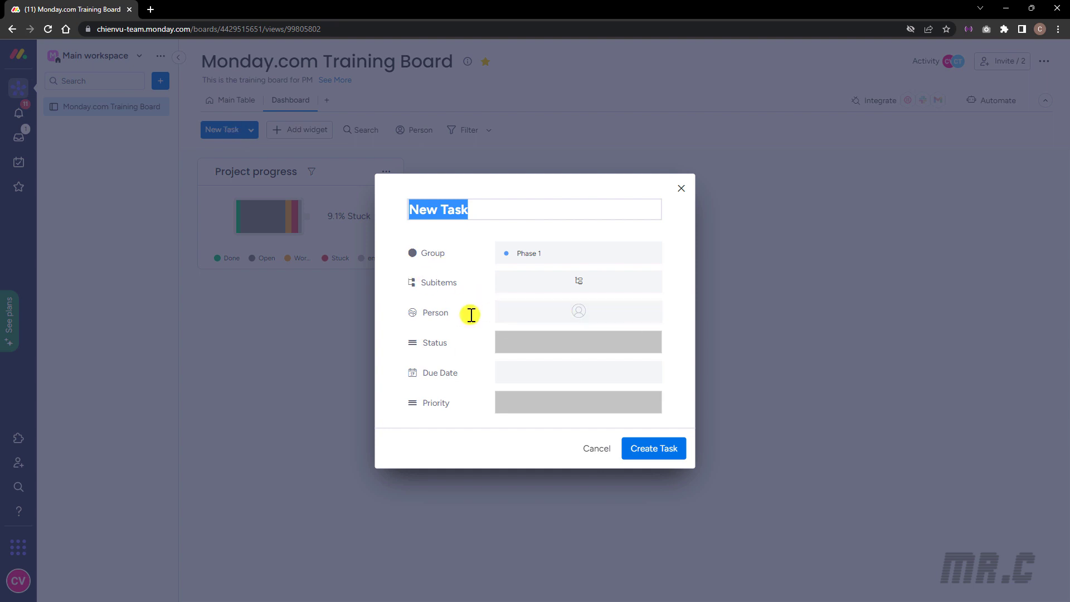
key("Escape")
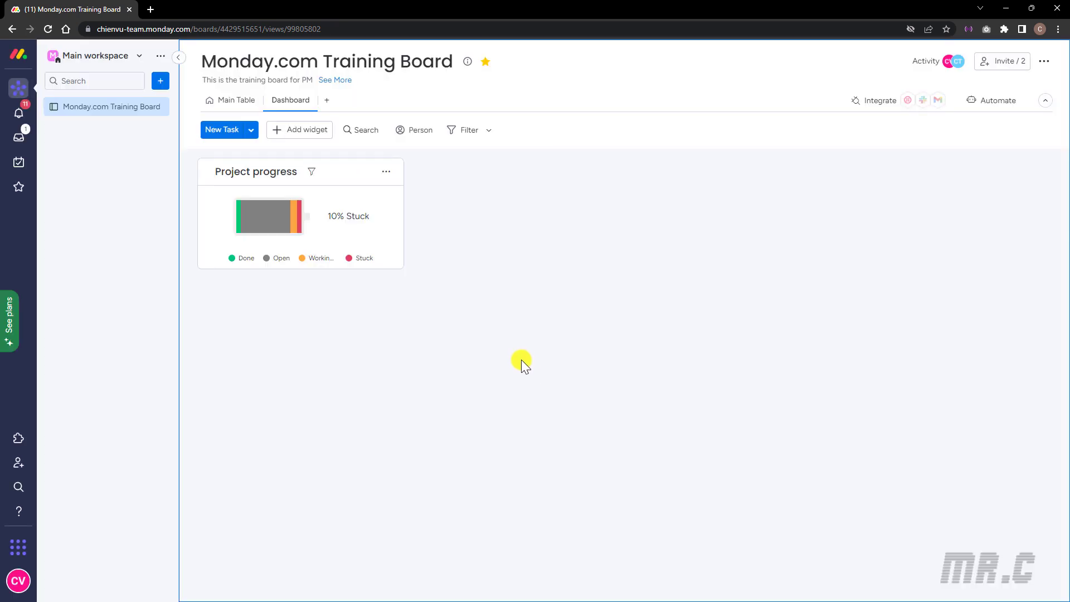
Add a Gantt widget to the dashboard to show the board's task schedule
left_click(299, 129)
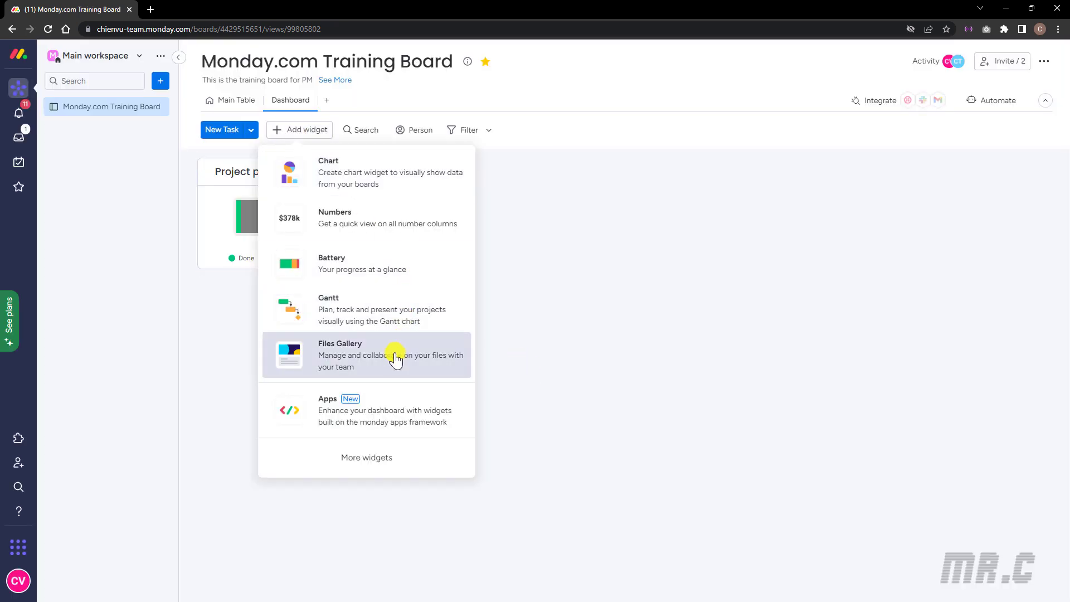
left_click(379, 310)
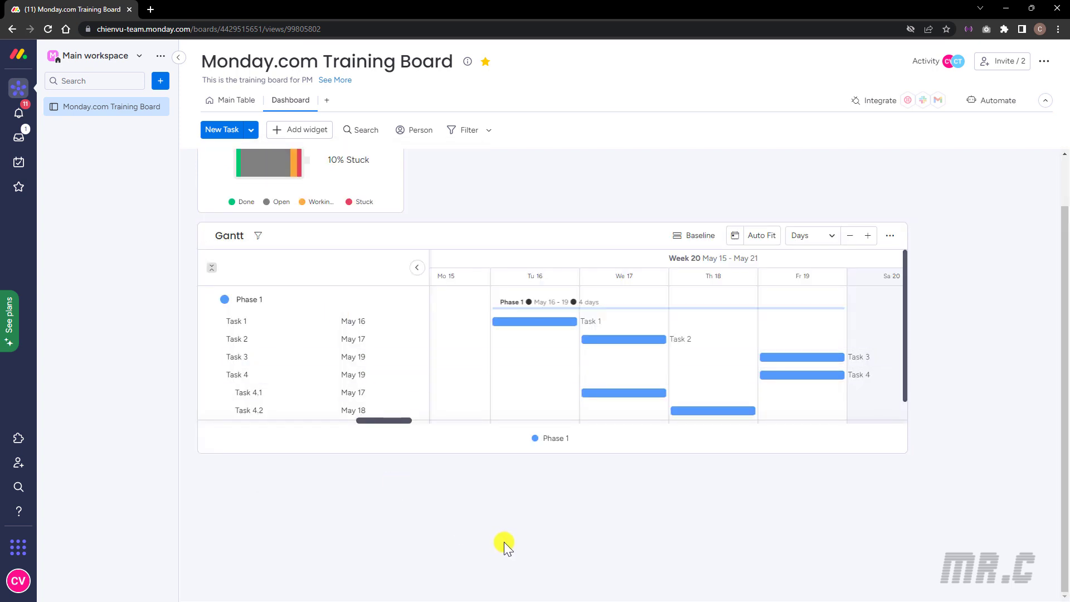
scroll(584, 374, "down", 1)
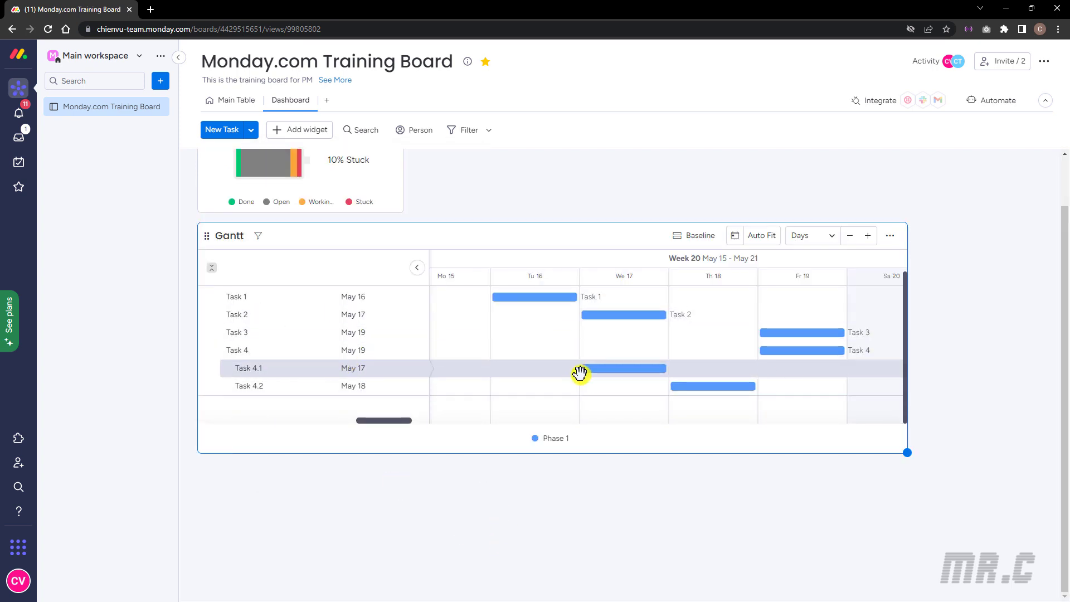
scroll(579, 374, "up", 1)
left_click_drag(402, 421, 370, 434)
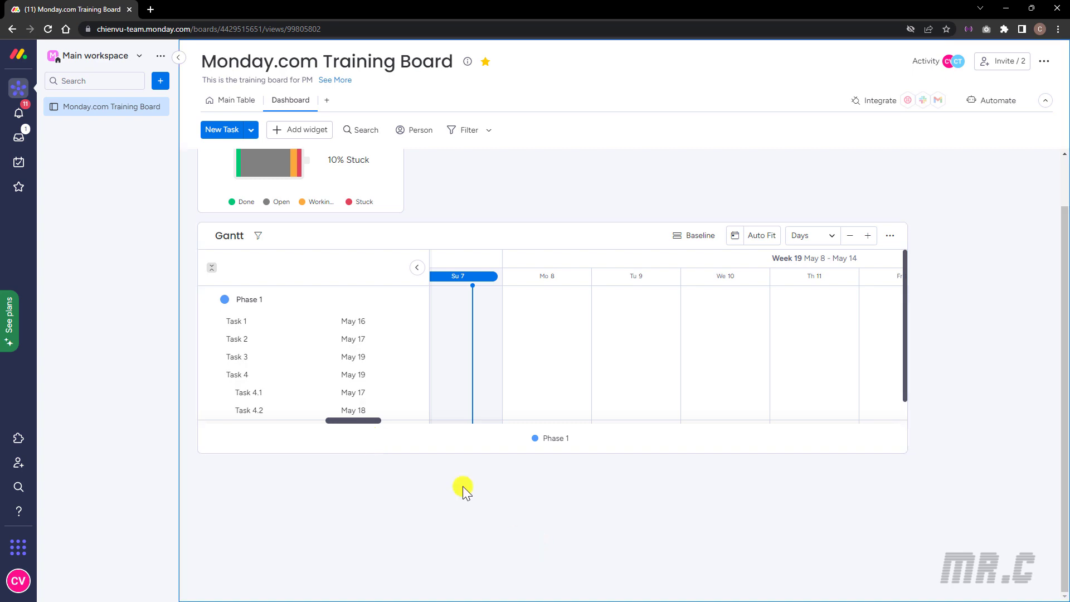
Add the I was mentioned widget from the full widget collection to the dashboard
left_click(307, 131)
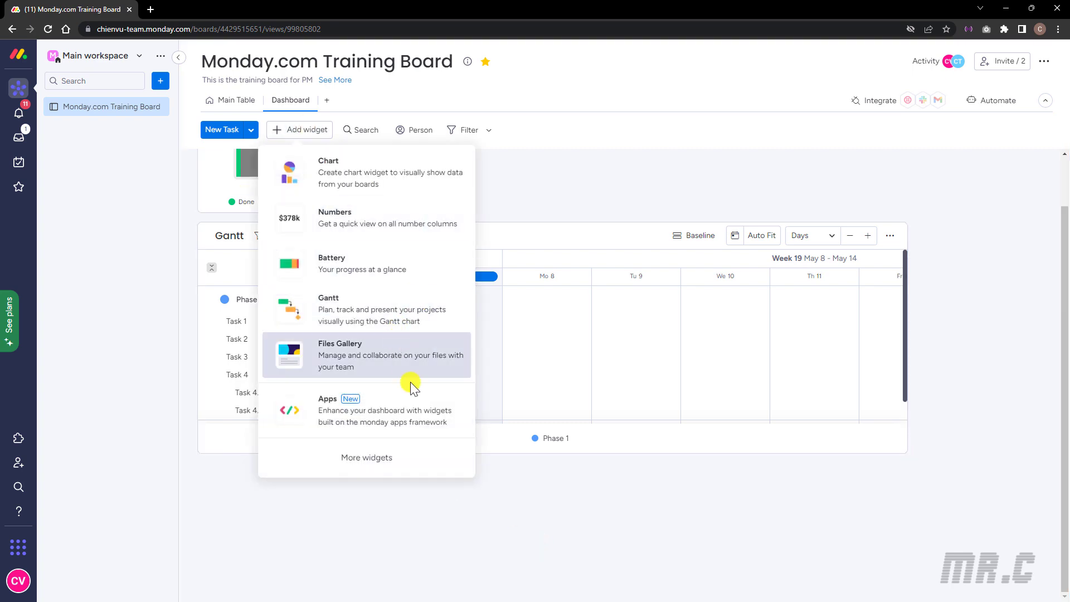
left_click(373, 458)
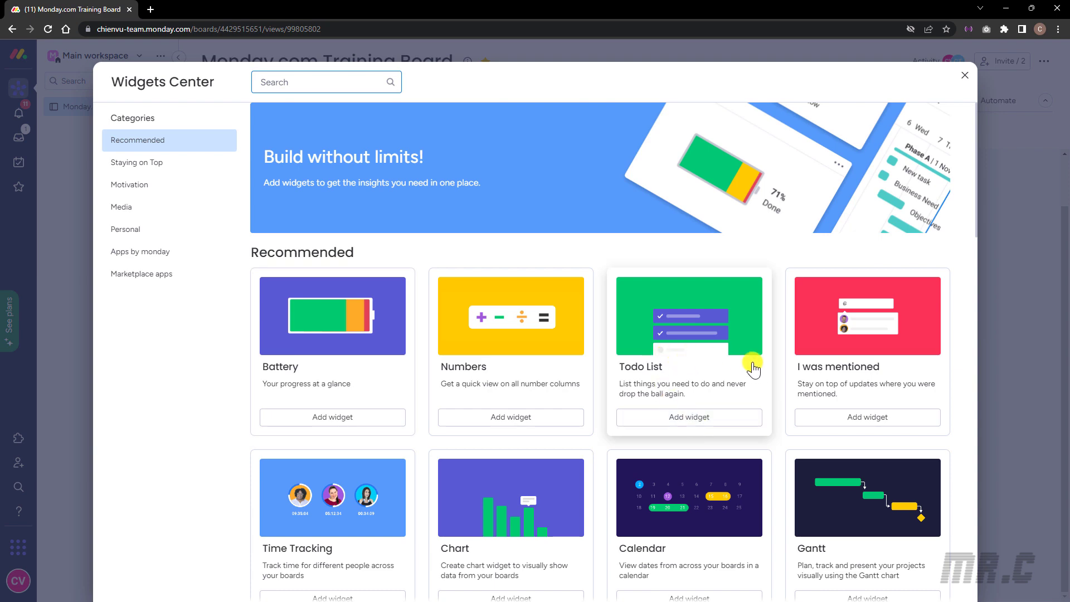
scroll(754, 368, "down", 2)
left_click(870, 310)
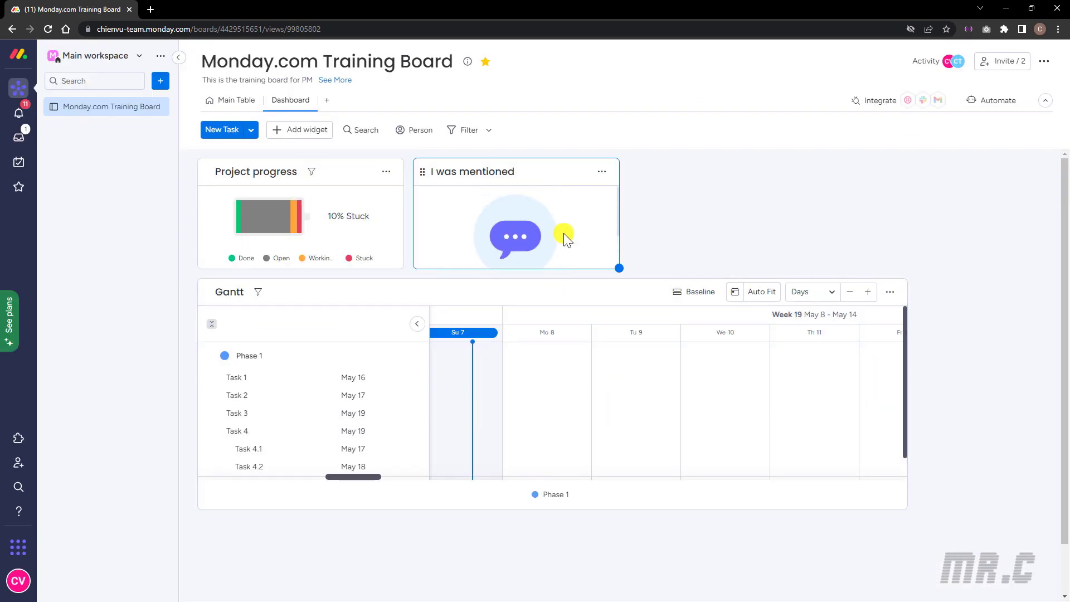
Find the Workload widget among the recommended widgets and add it to the dashboard
left_click(292, 130)
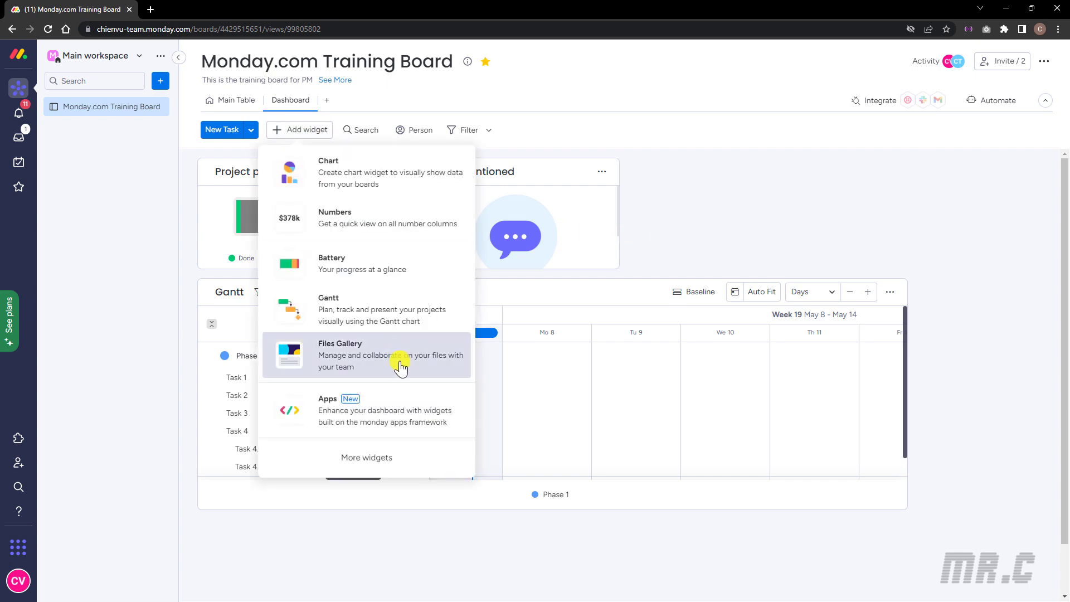
left_click(383, 463)
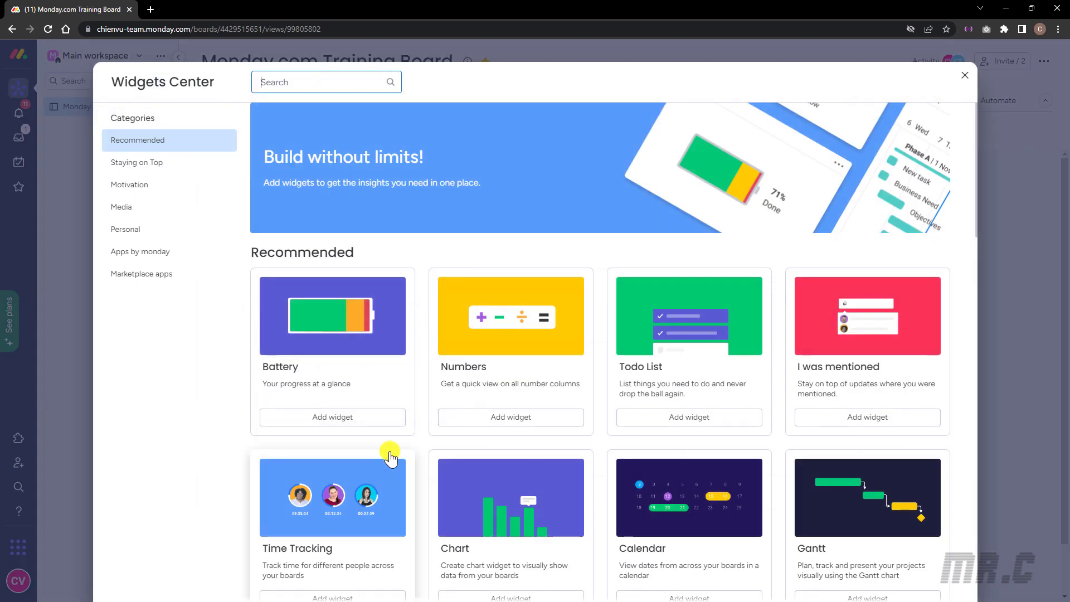
scroll(423, 423, "down", 2)
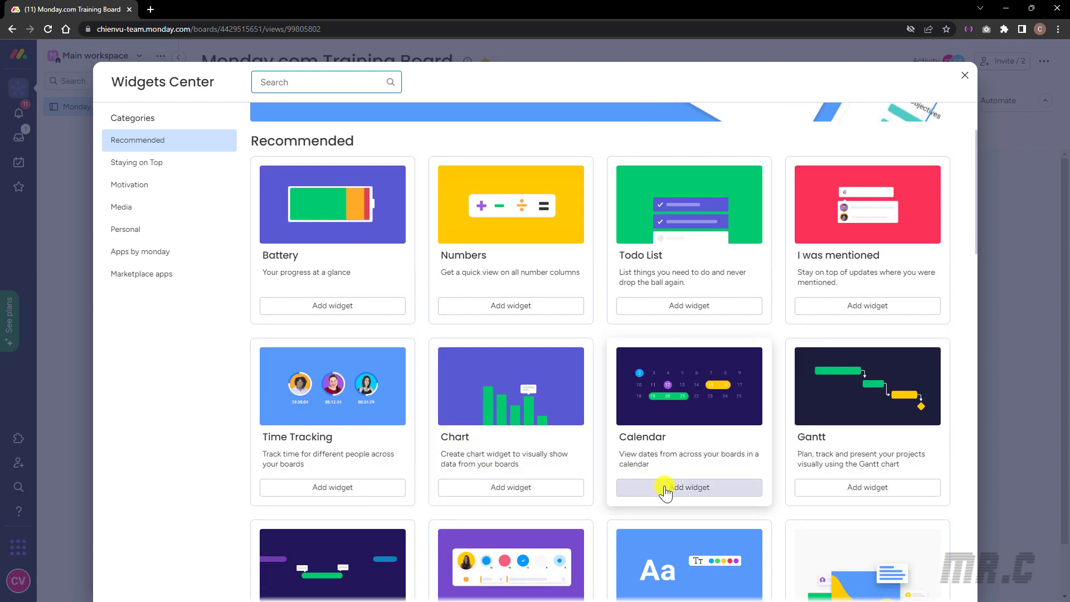
scroll(347, 495, "down", 5)
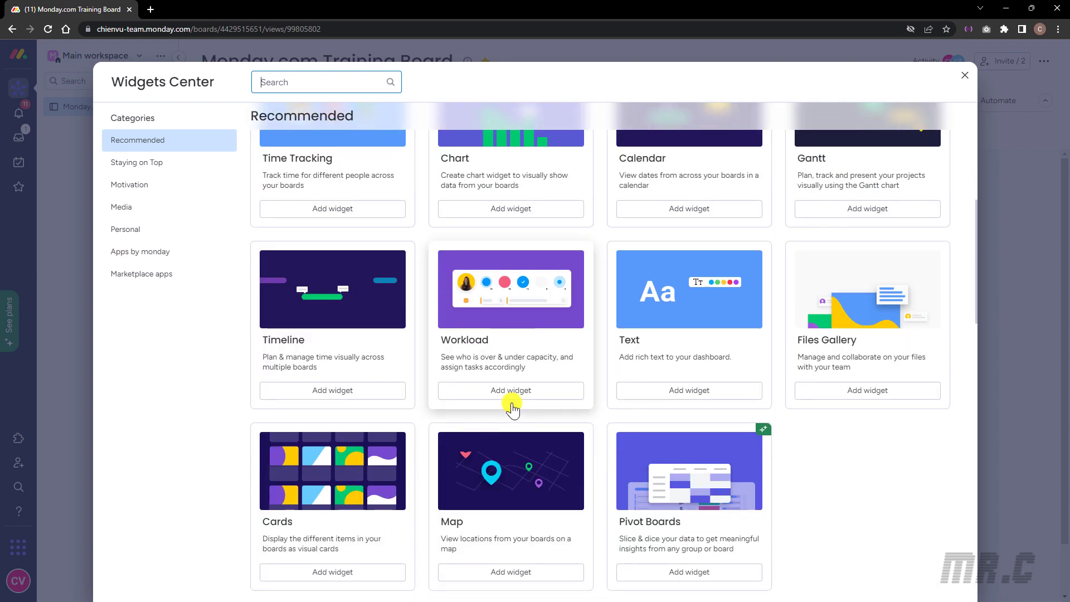
left_click(511, 390)
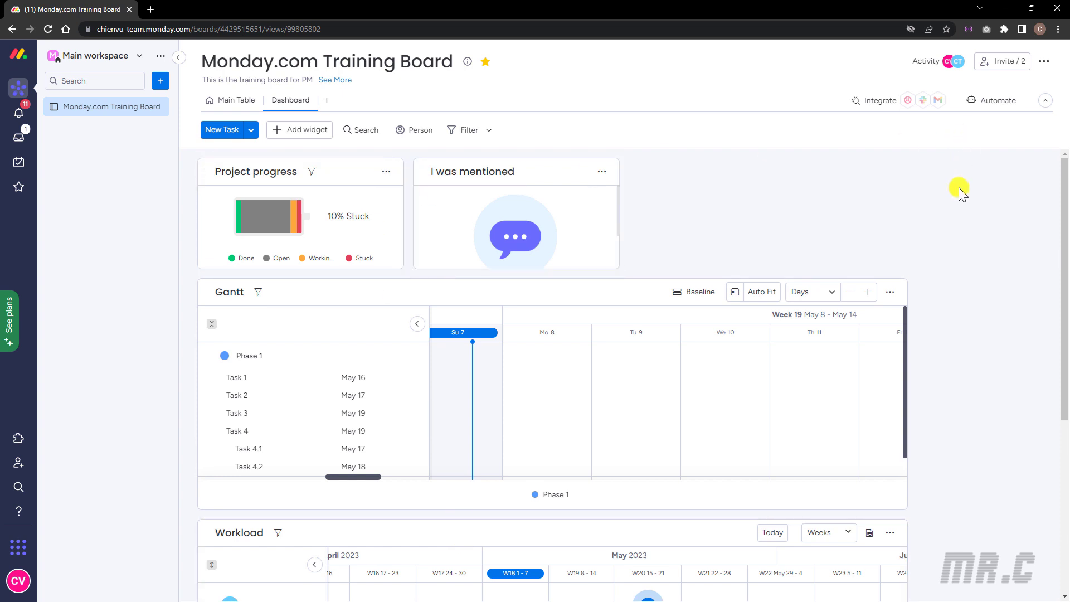
Add a Timeline view to the board from the available board views, keeping its default name
left_click(1043, 62)
mouse_move(982, 138)
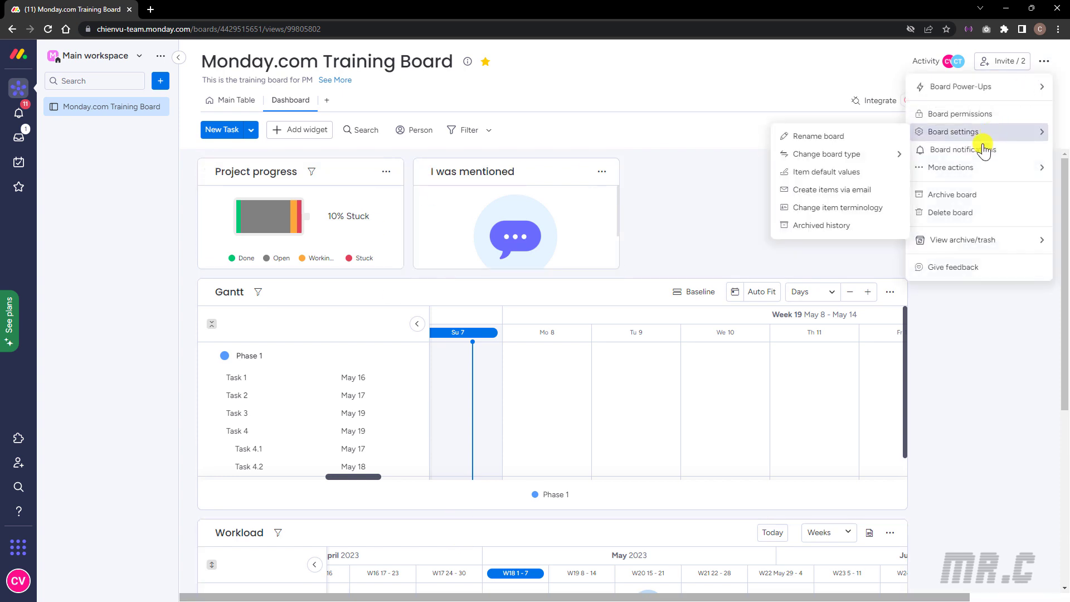
mouse_move(958, 87)
left_click(811, 89)
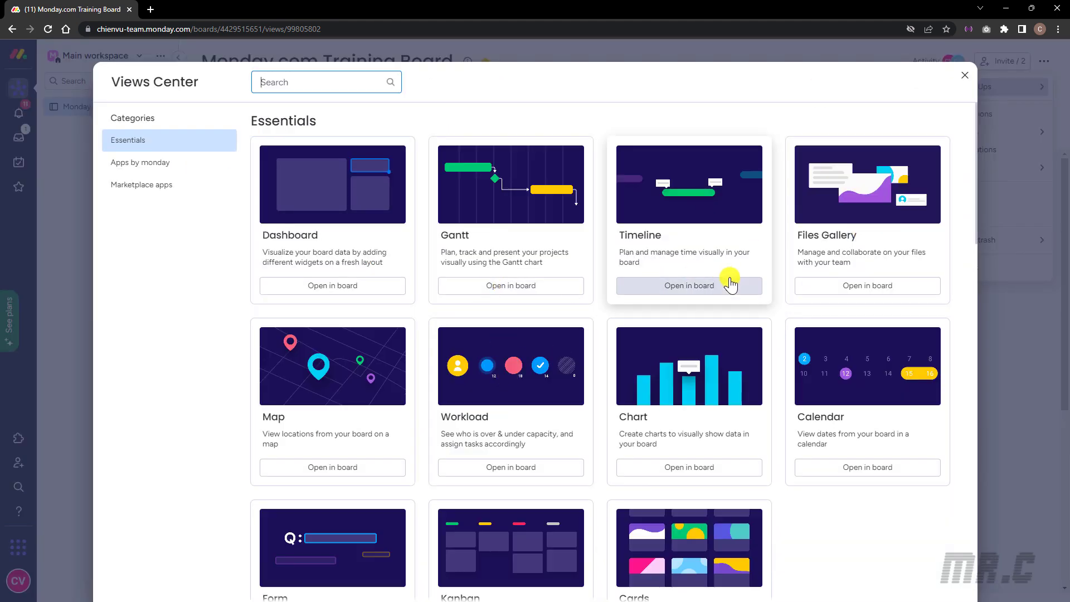
left_click(673, 286)
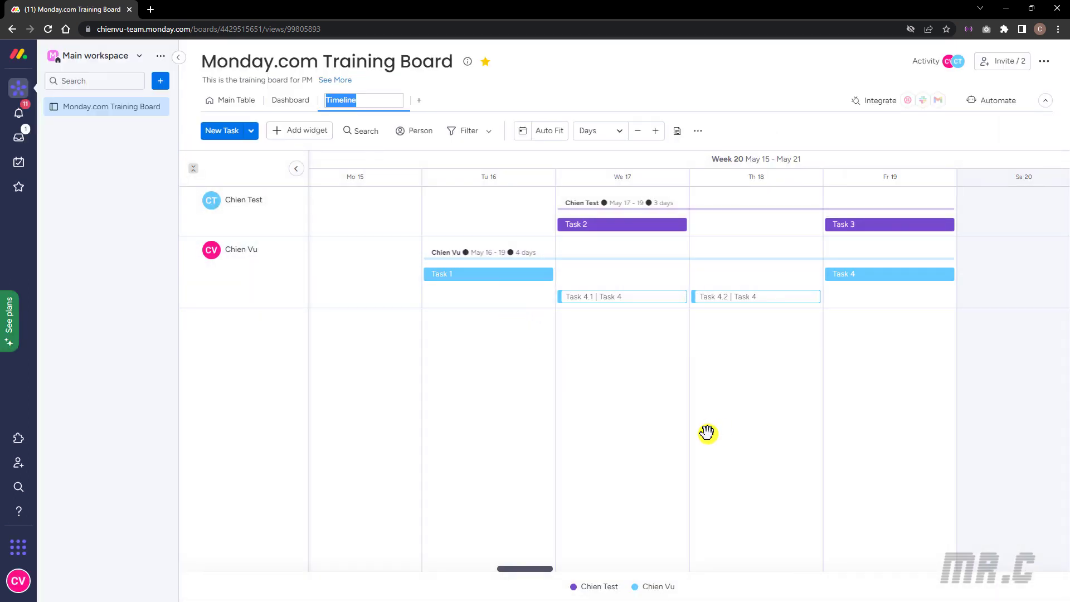
left_click(446, 327)
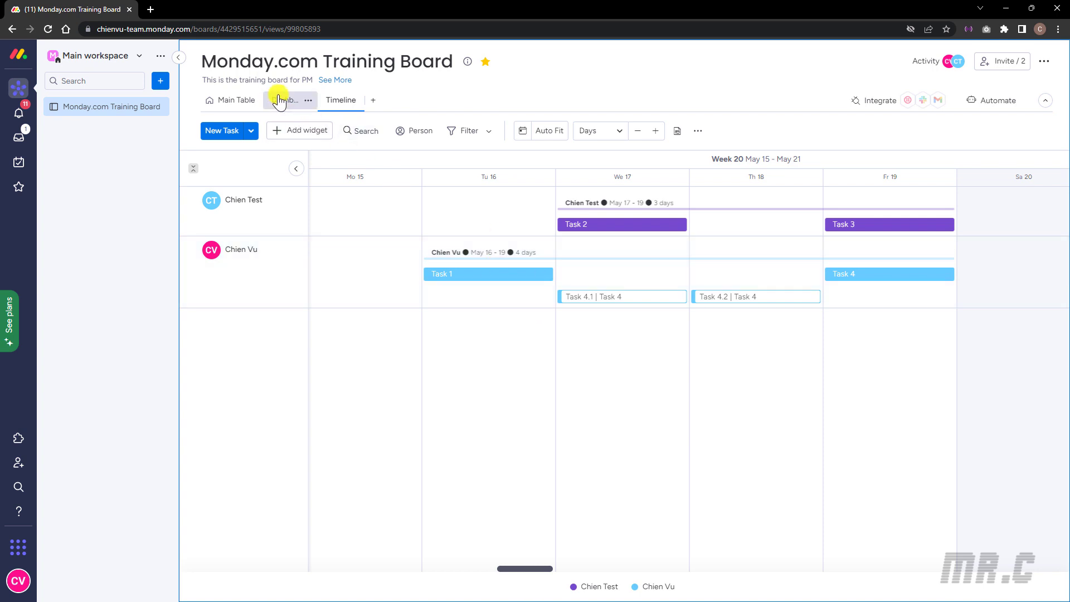
Return to the Dashboard view and add a Timeline widget from the full widget collection
left_click(284, 108)
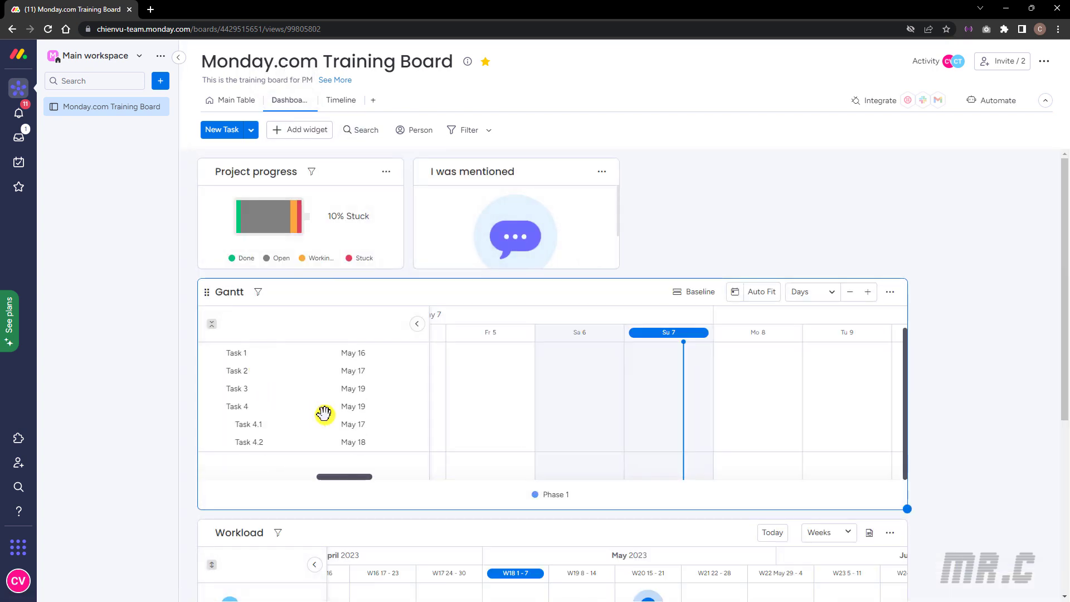
scroll(346, 434, "down", 4)
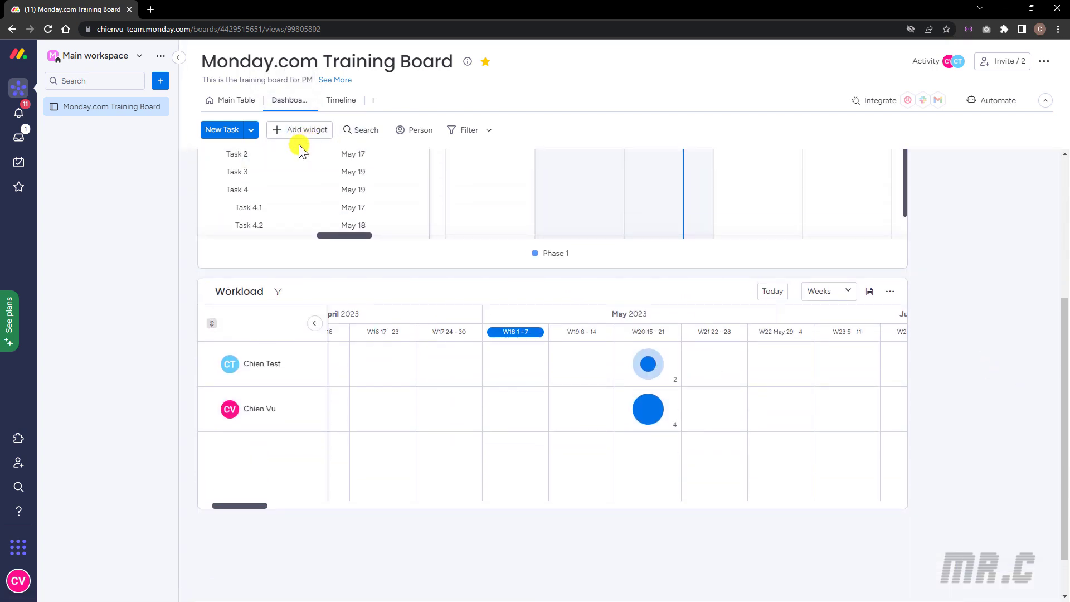
left_click(299, 129)
left_click(458, 448)
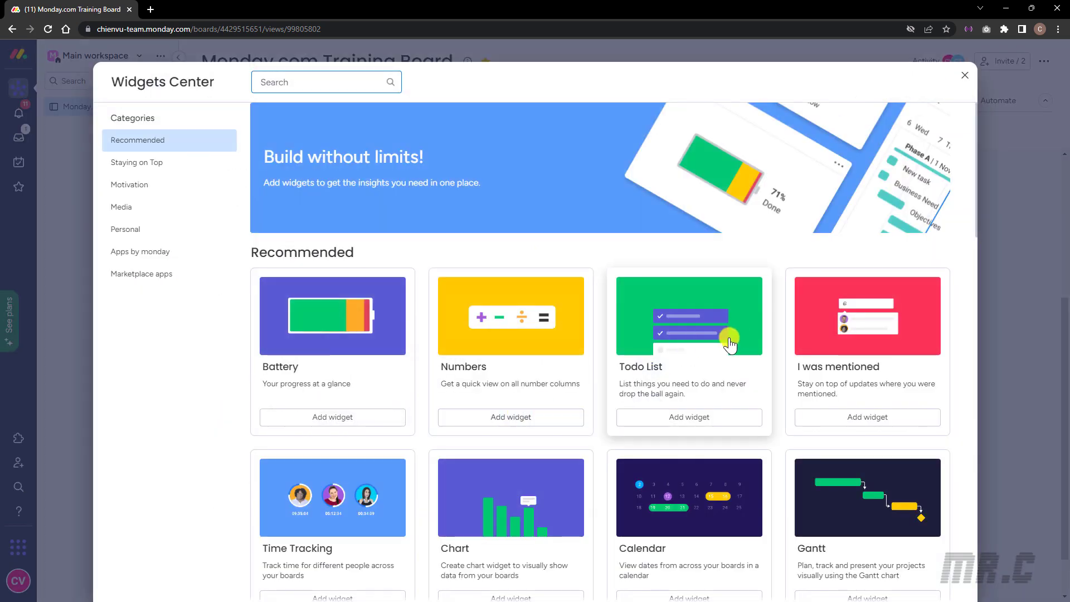
scroll(475, 417, "down", 3)
scroll(475, 410, "down", 4)
left_click(334, 332)
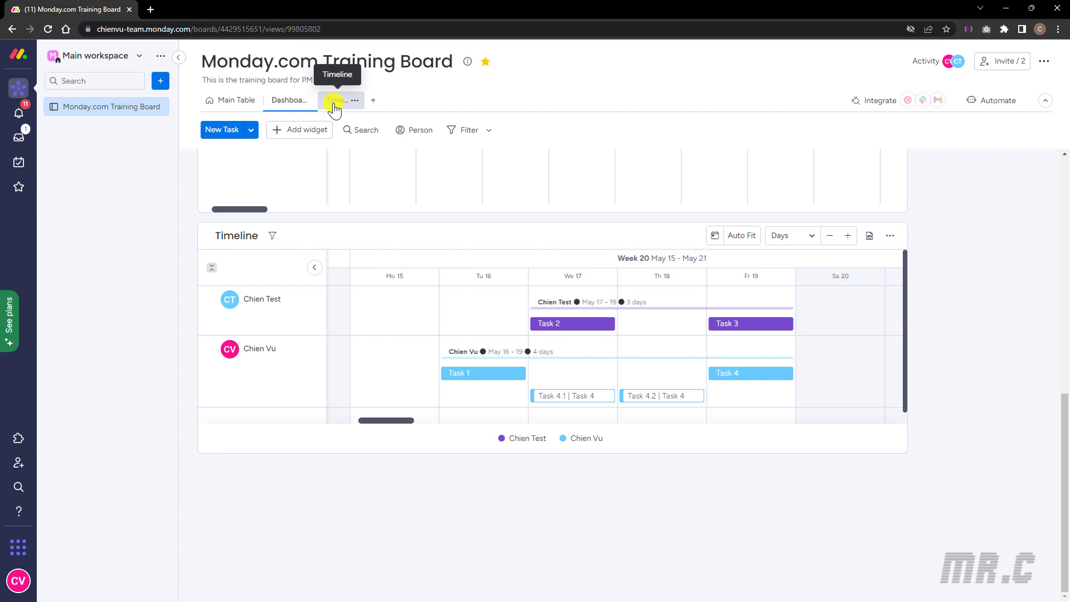
Compare the standalone Timeline view with the widgets on the Dashboard view, ending on the Timeline view
left_click(334, 106)
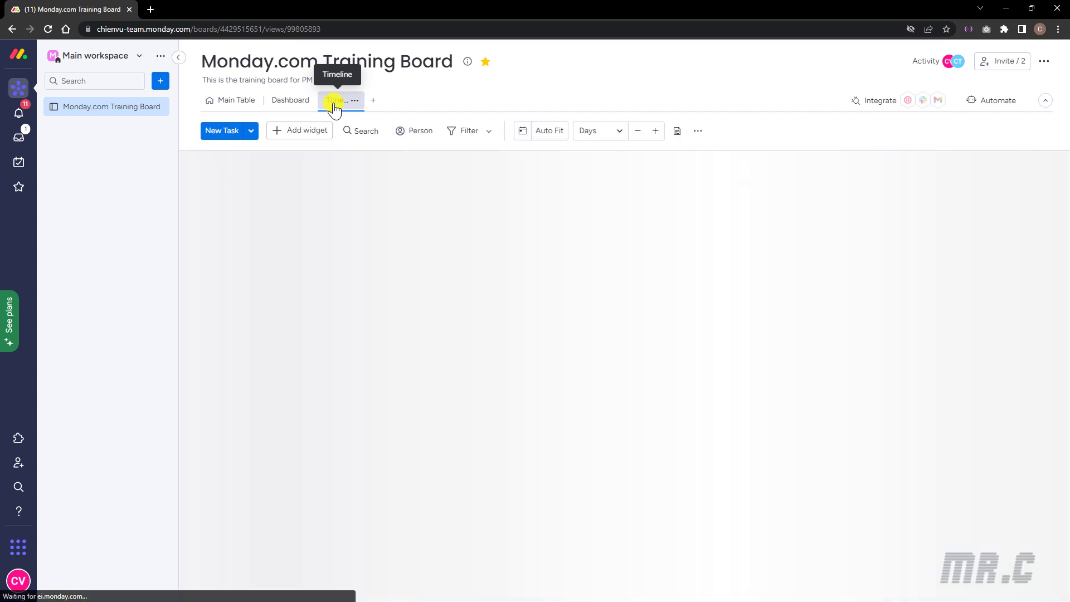
left_click(285, 103)
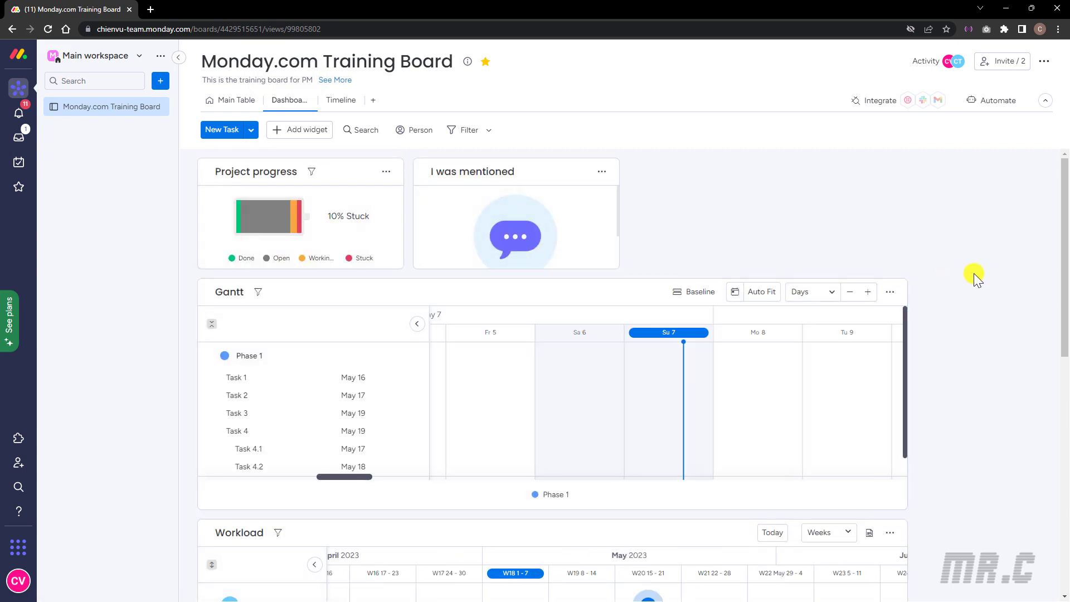
scroll(974, 273, "down", 5)
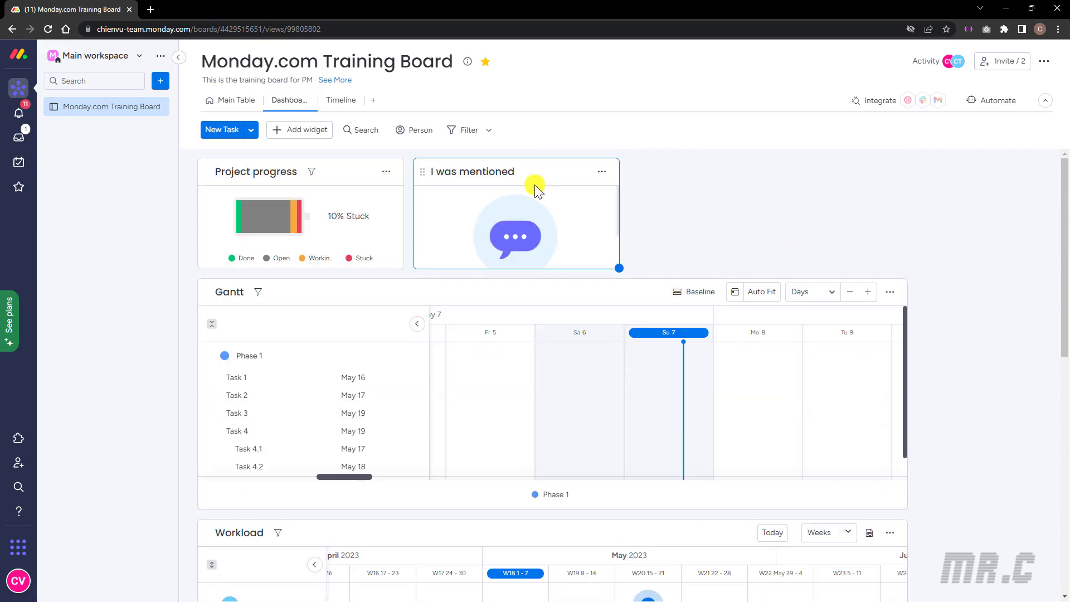
left_click(343, 101)
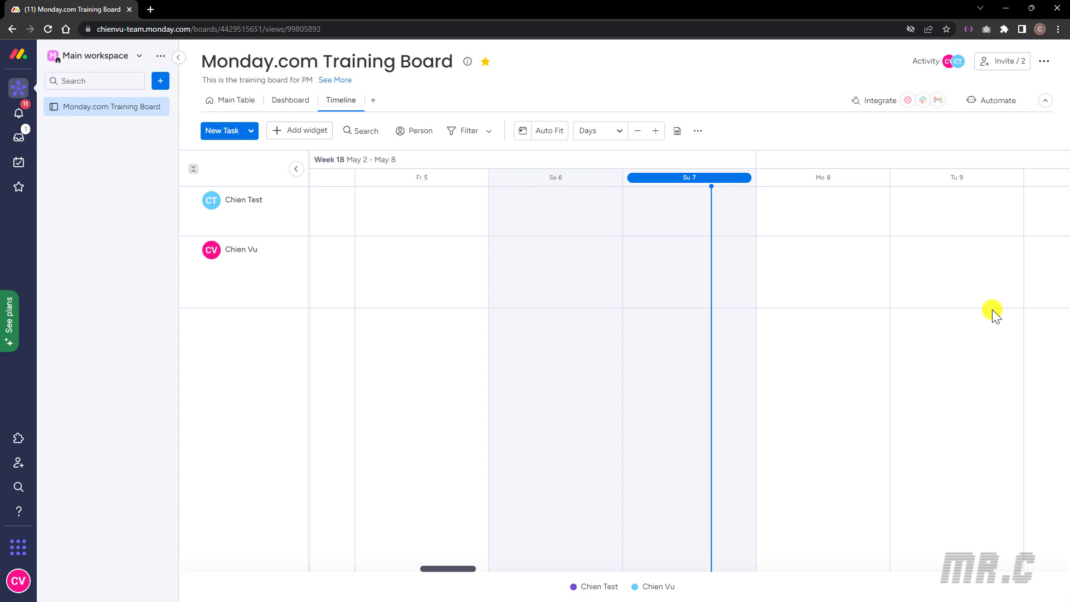
Browse the available board views and add a Kanban view to the board
left_click(1043, 61)
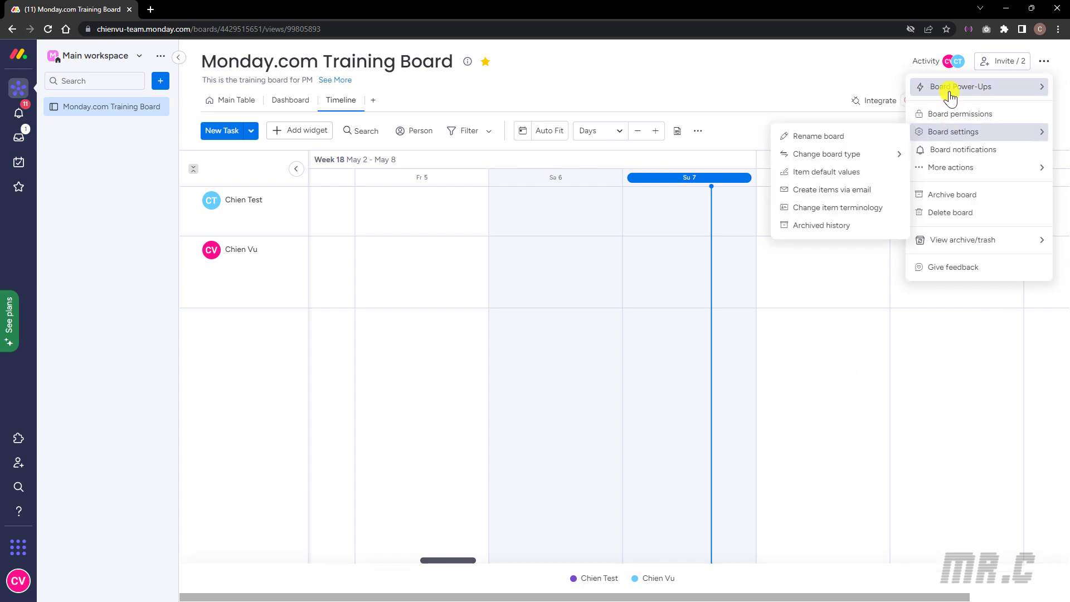
mouse_move(942, 87)
left_click(819, 88)
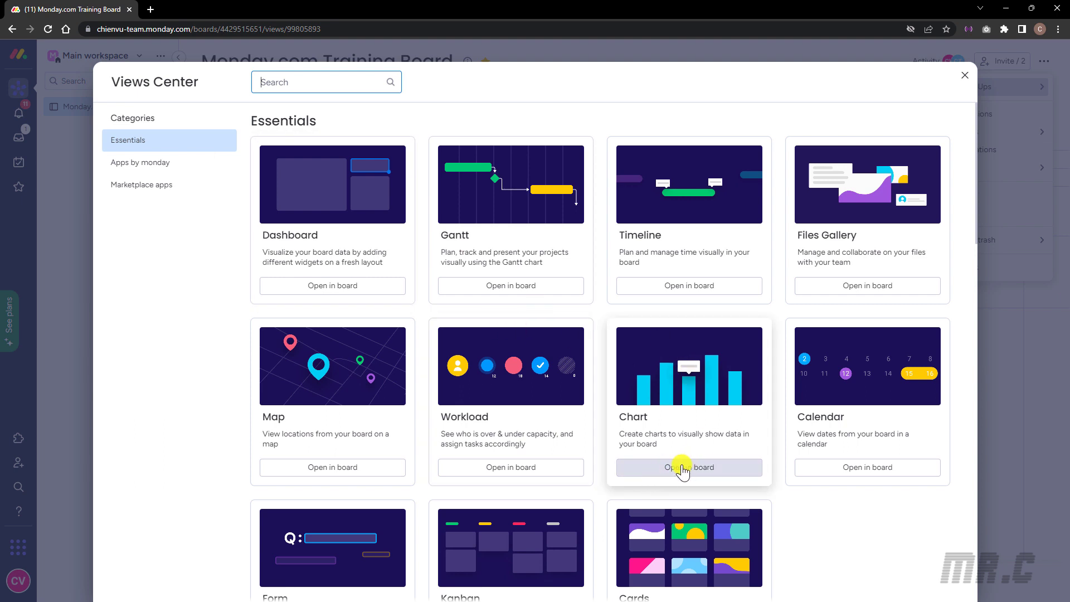
scroll(725, 440, "down", 2)
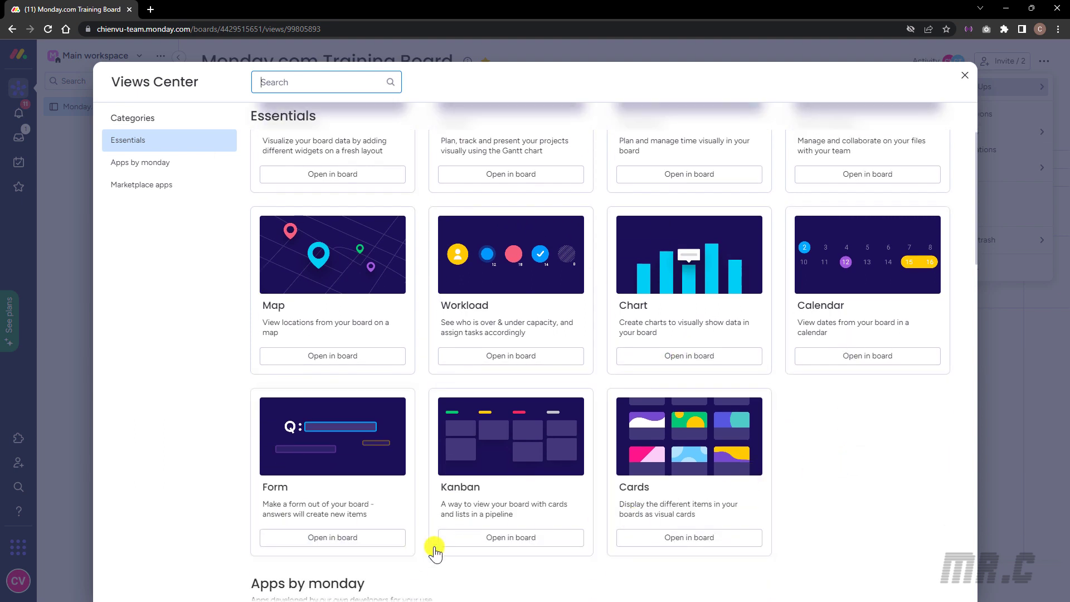
scroll(357, 541, "down", 6)
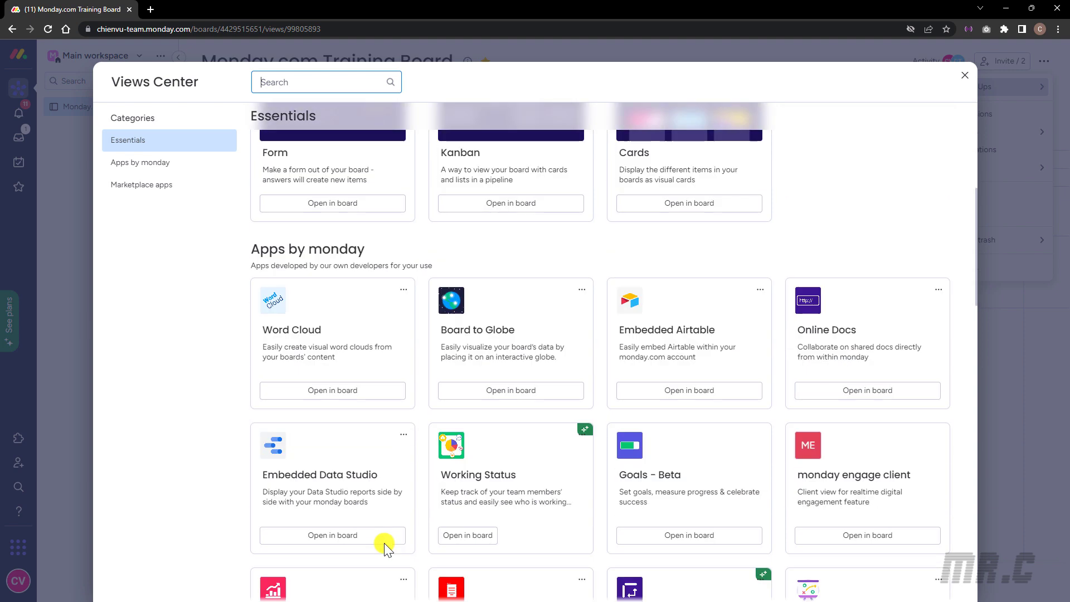
scroll(457, 473, "up", 4)
left_click(503, 430)
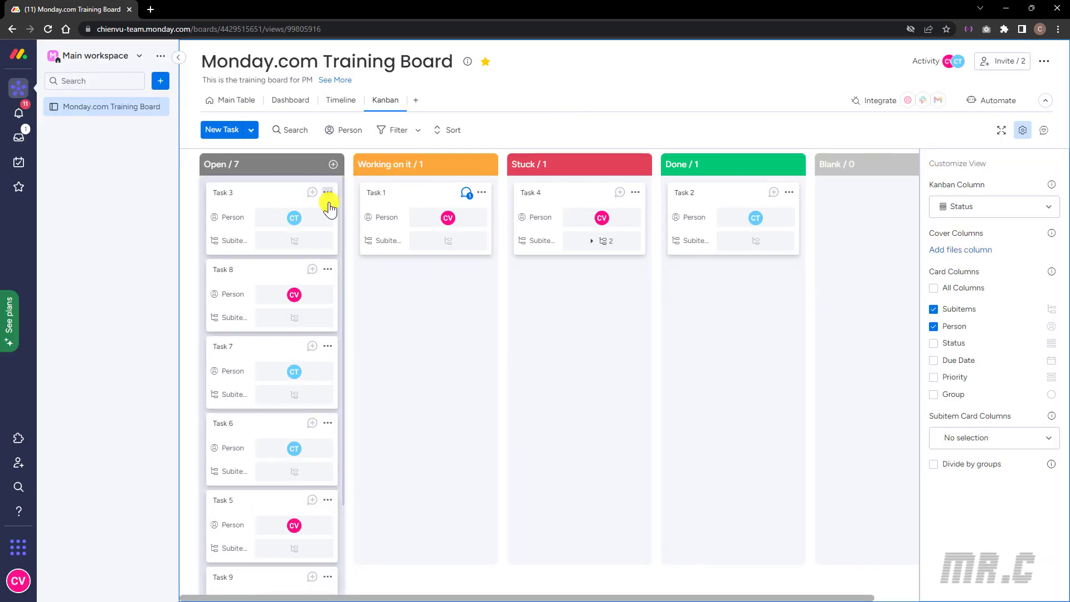
Review the task cards in the Kanban view and compare them with the Main Table
scroll(265, 170, "down", 2)
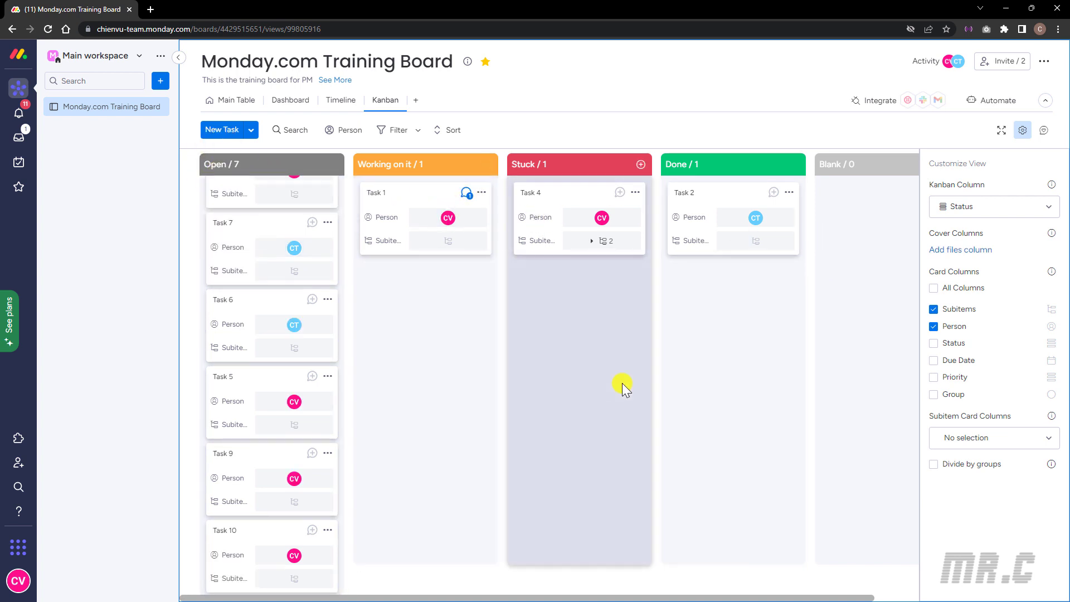
left_click(227, 102)
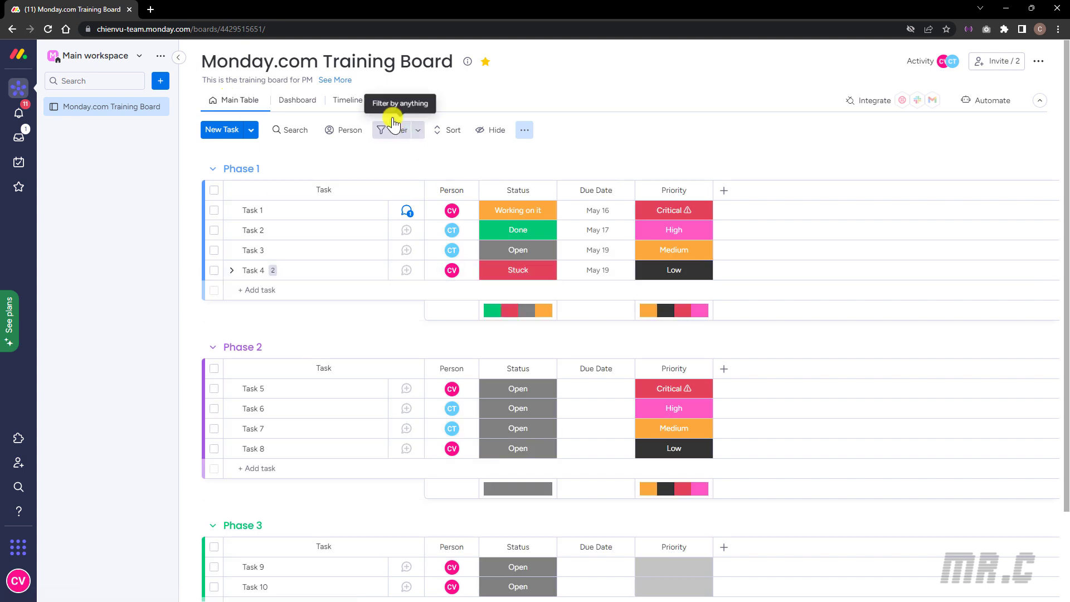
left_click(385, 100)
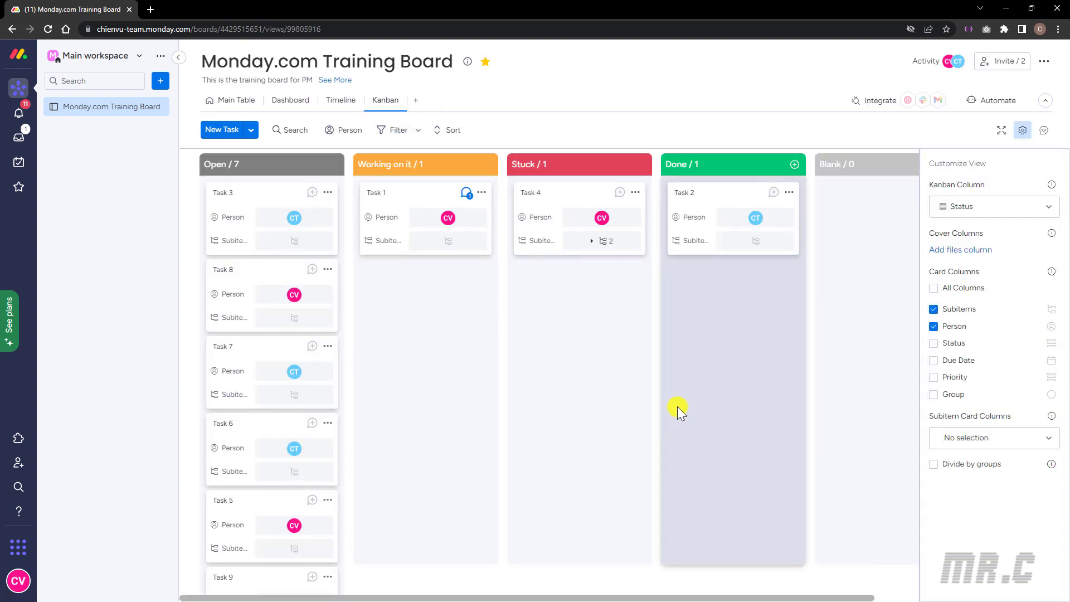
Show the Due Date, Priority, Group and Status columns on the Kanban cards
left_click(933, 361)
left_click(933, 377)
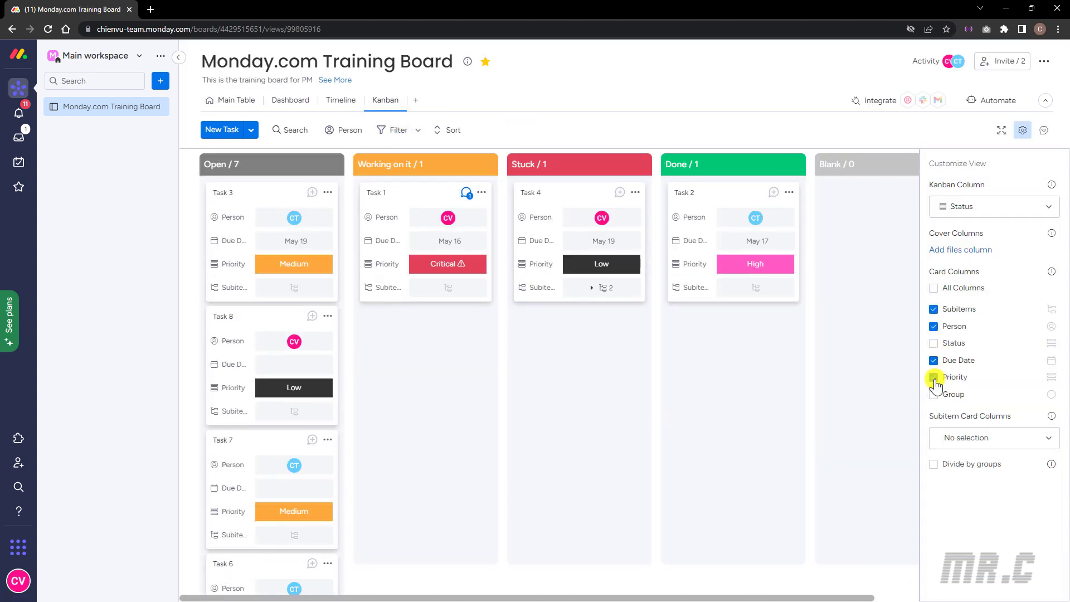
left_click(933, 394)
left_click(933, 343)
Create an automation from the basic template that assigns the creator to a newly added People column when an item is created
left_click(1044, 62)
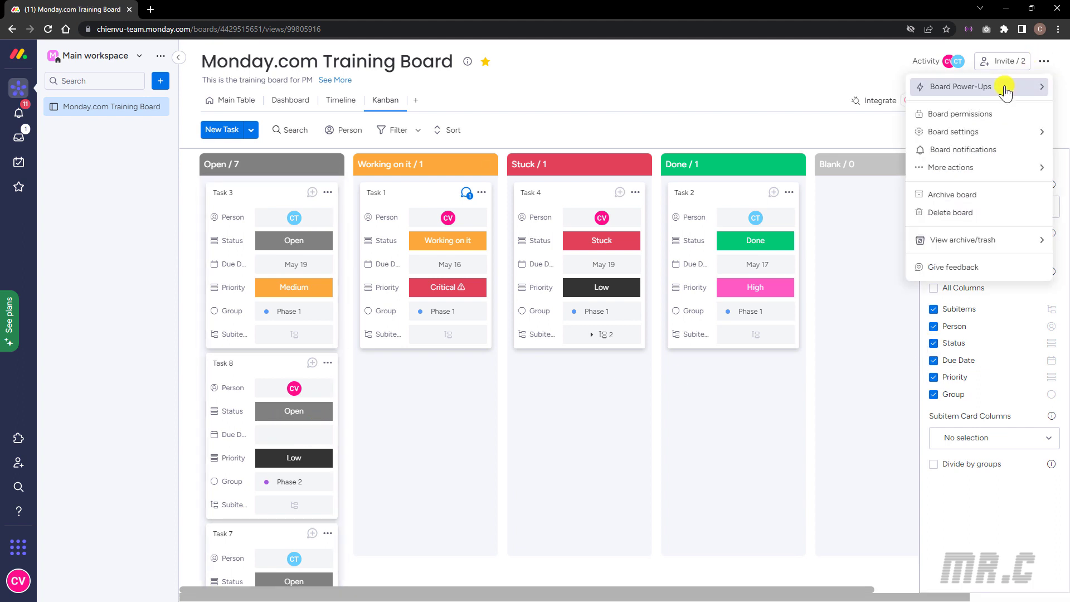
mouse_move(1006, 92)
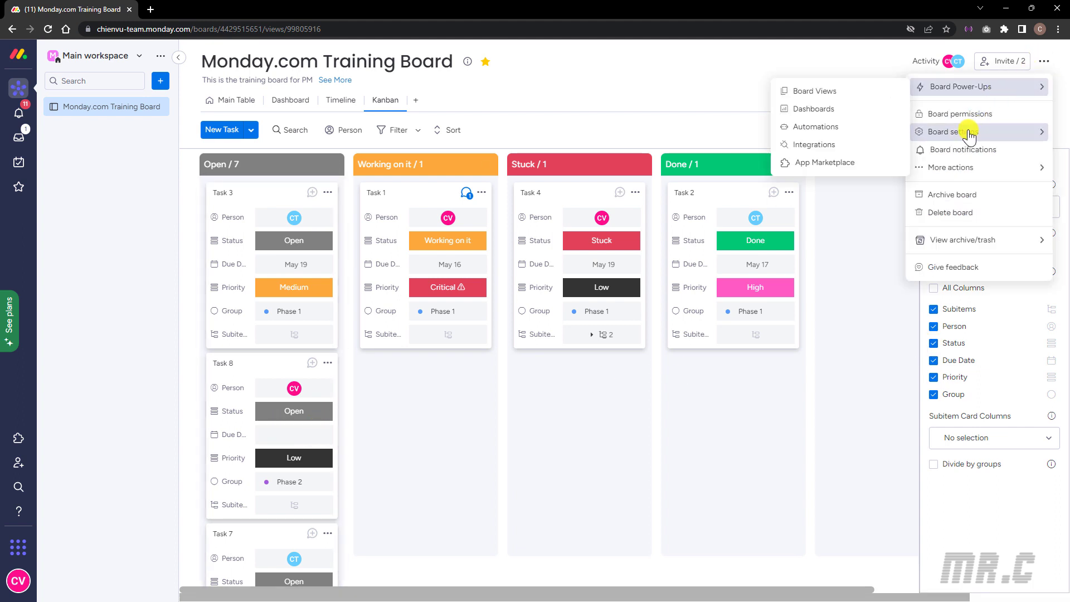
left_click(827, 127)
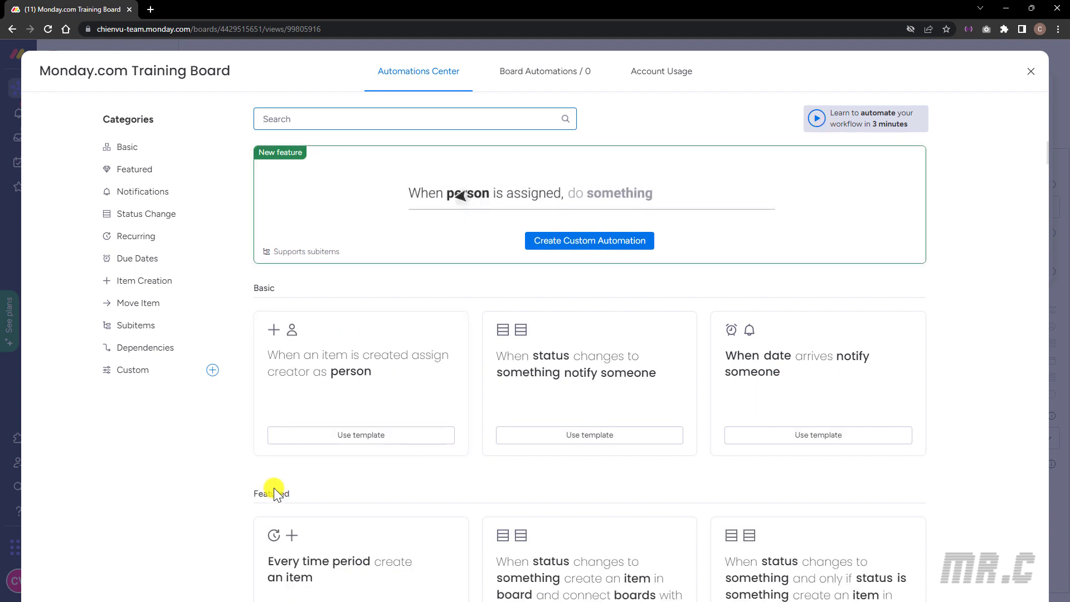
left_click(359, 440)
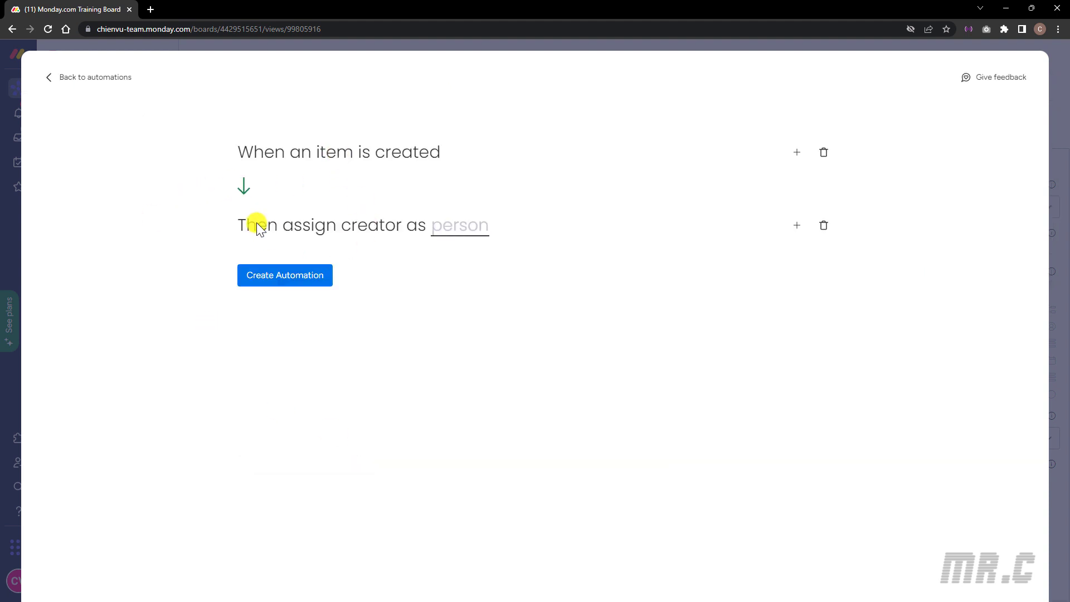
left_click(460, 228)
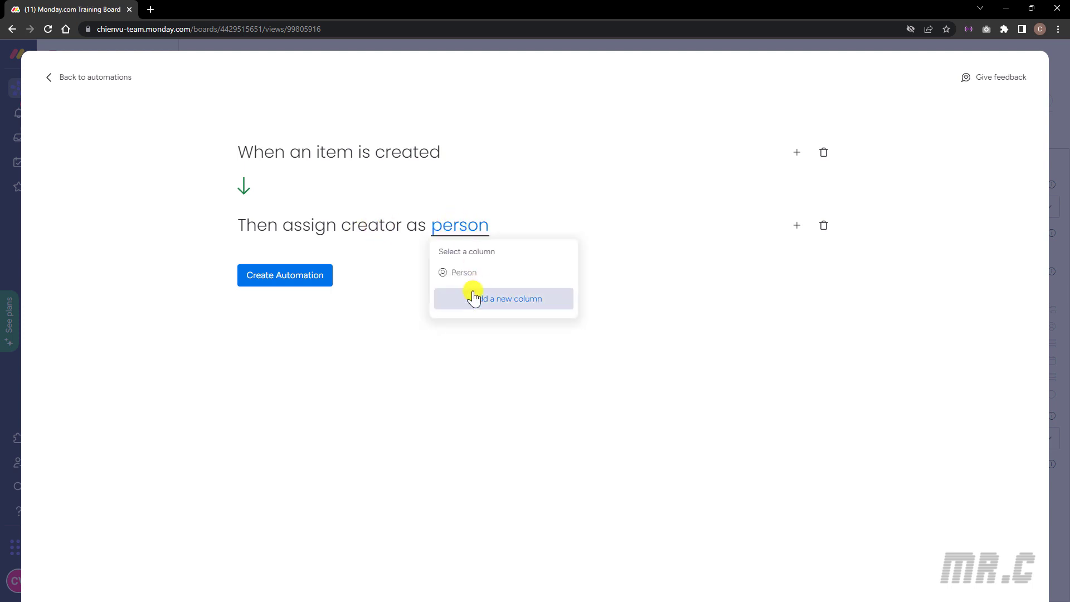
left_click(461, 273)
left_click(516, 302)
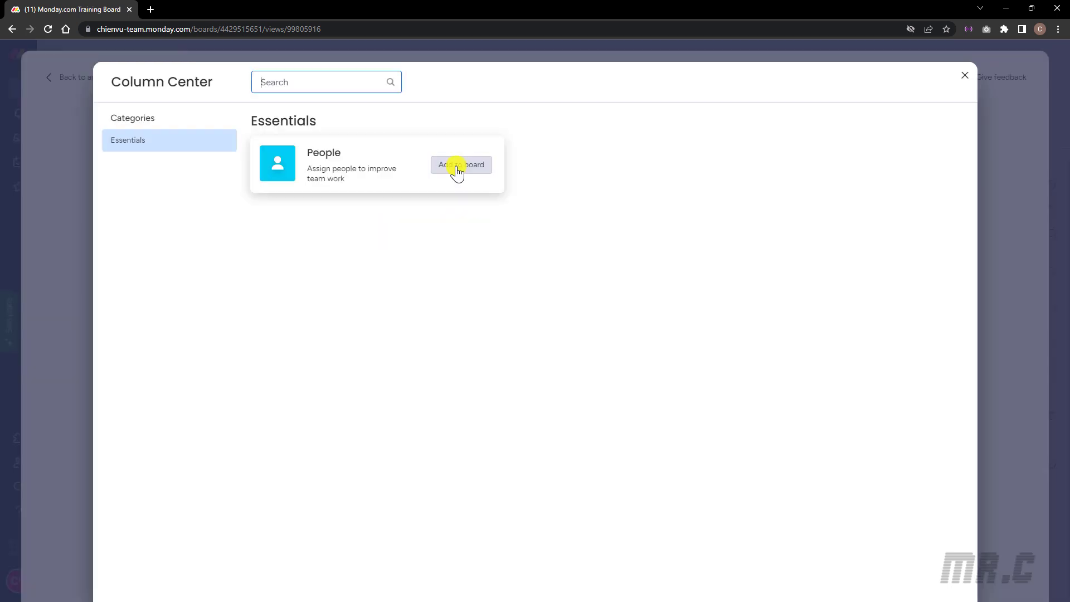
left_click(457, 166)
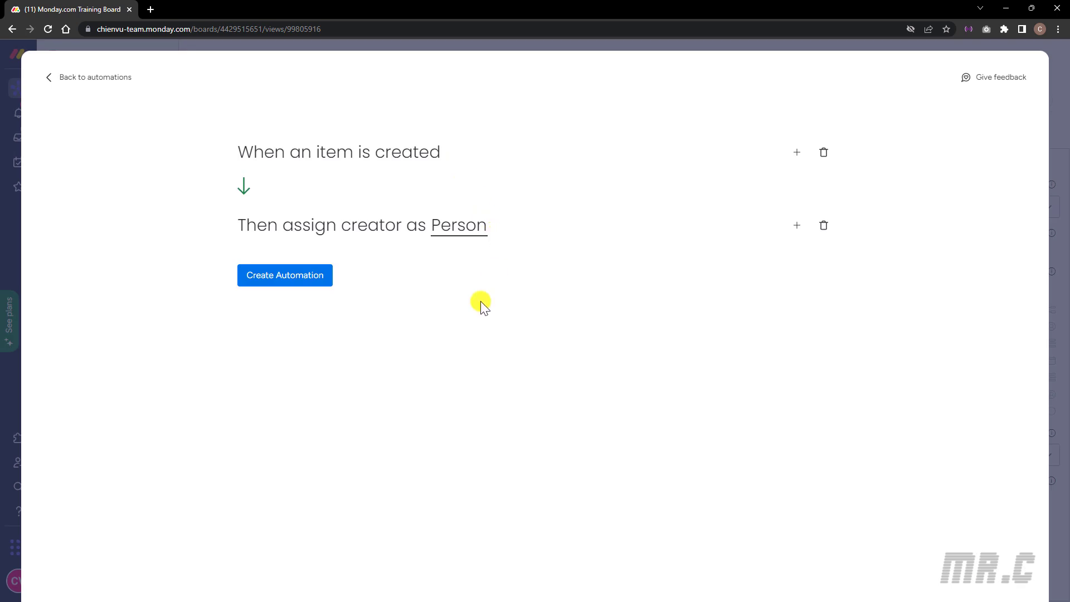
left_click(304, 278)
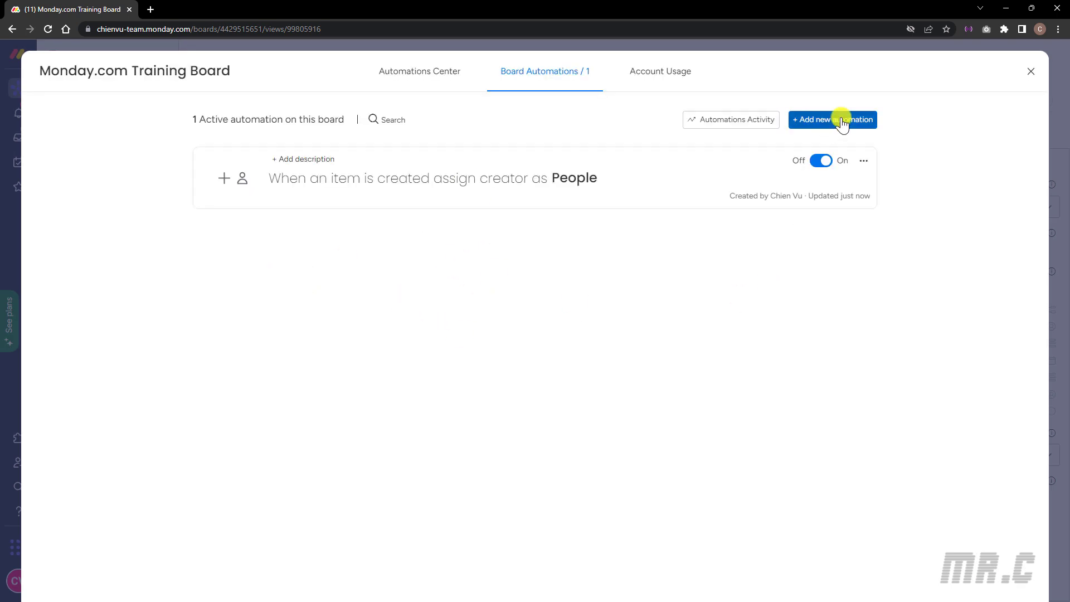
Start another automation from the status-change notification template and set its trigger to Status changing to Stuck
left_click(841, 120)
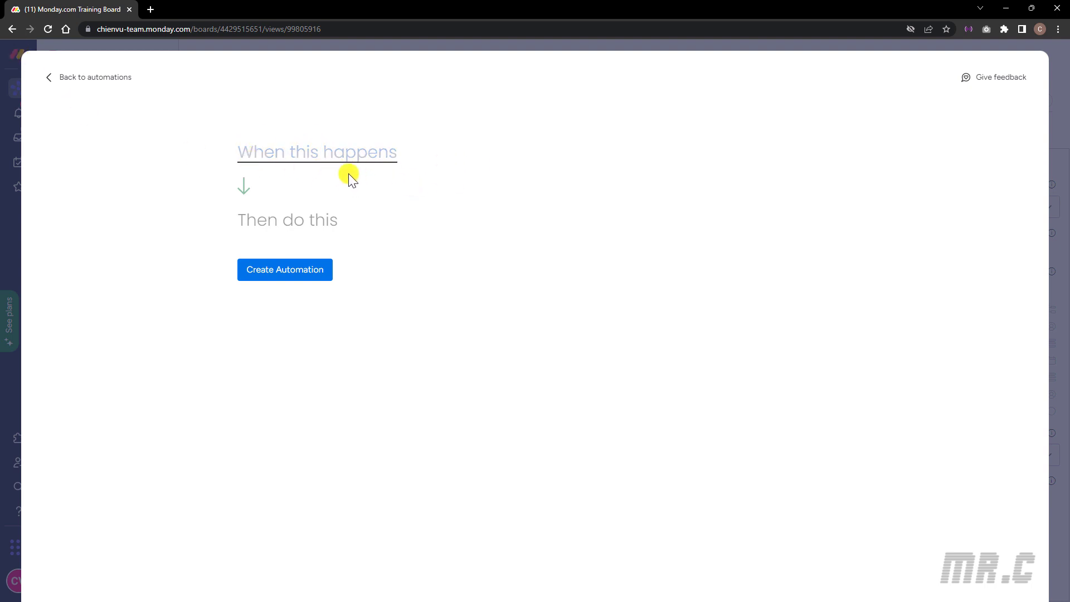
left_click(51, 81)
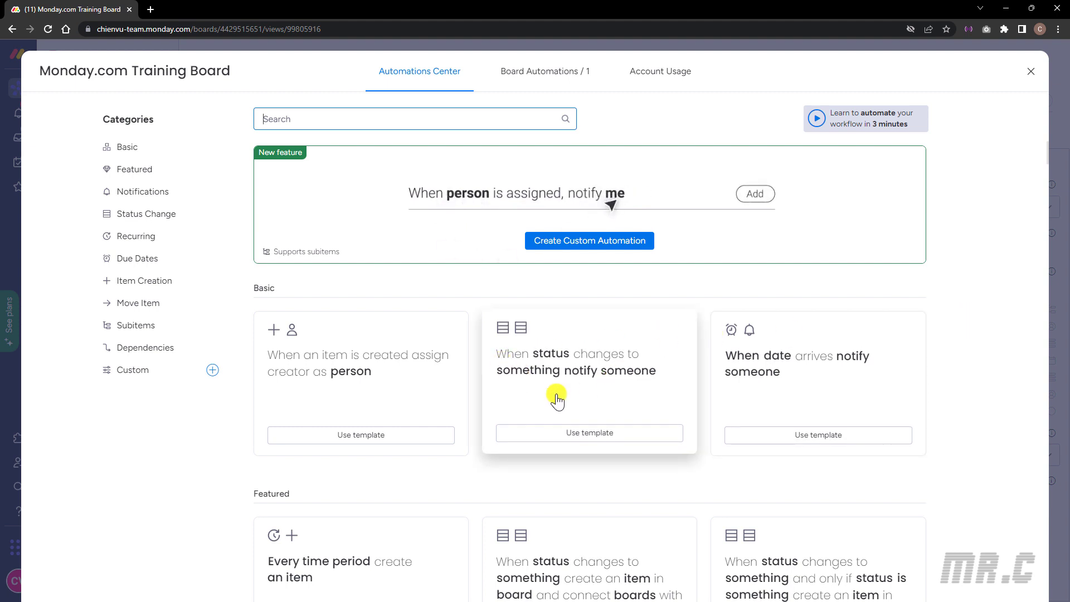
left_click(635, 382)
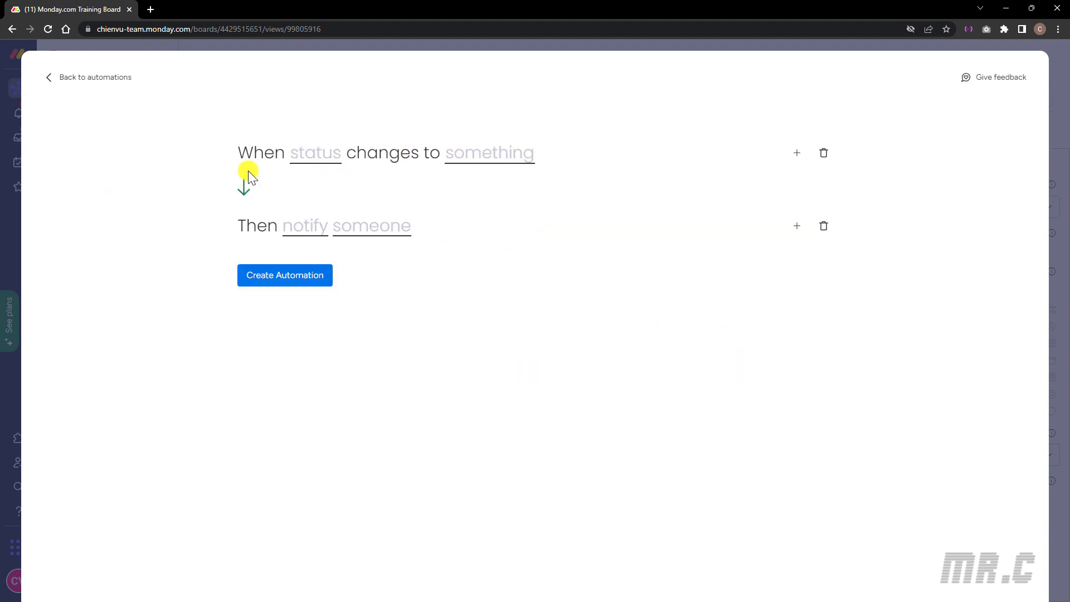
left_click(311, 160)
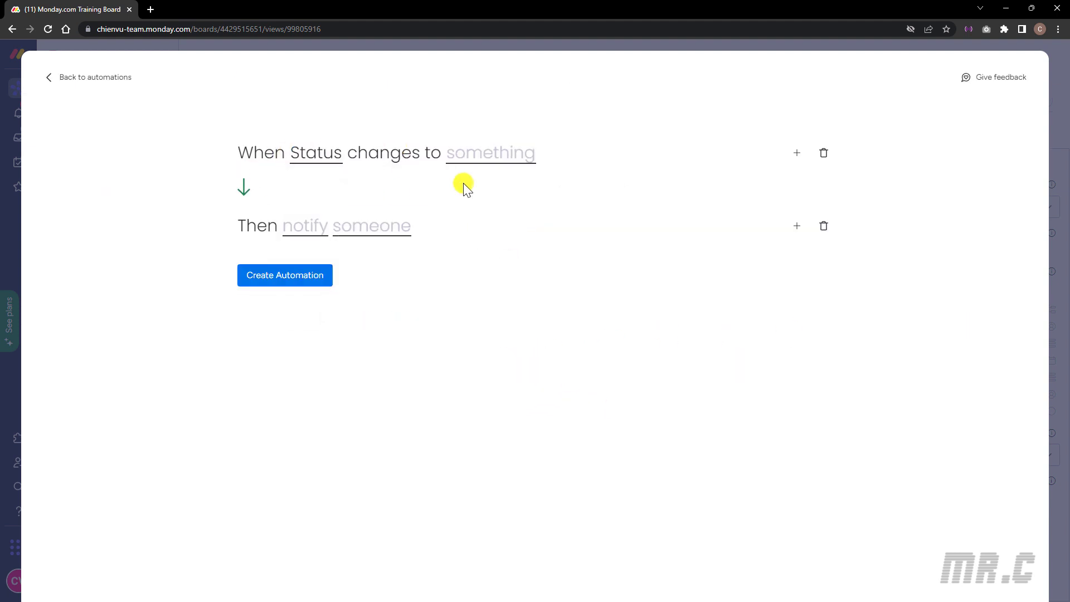
left_click(487, 158)
scroll(520, 256, "down", 1)
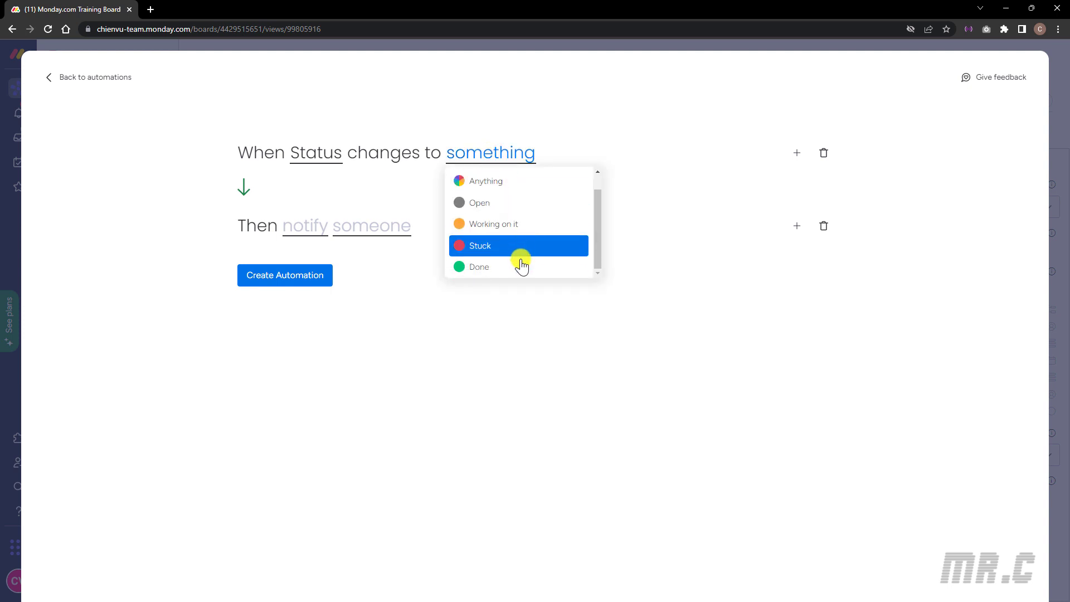
left_click(471, 242)
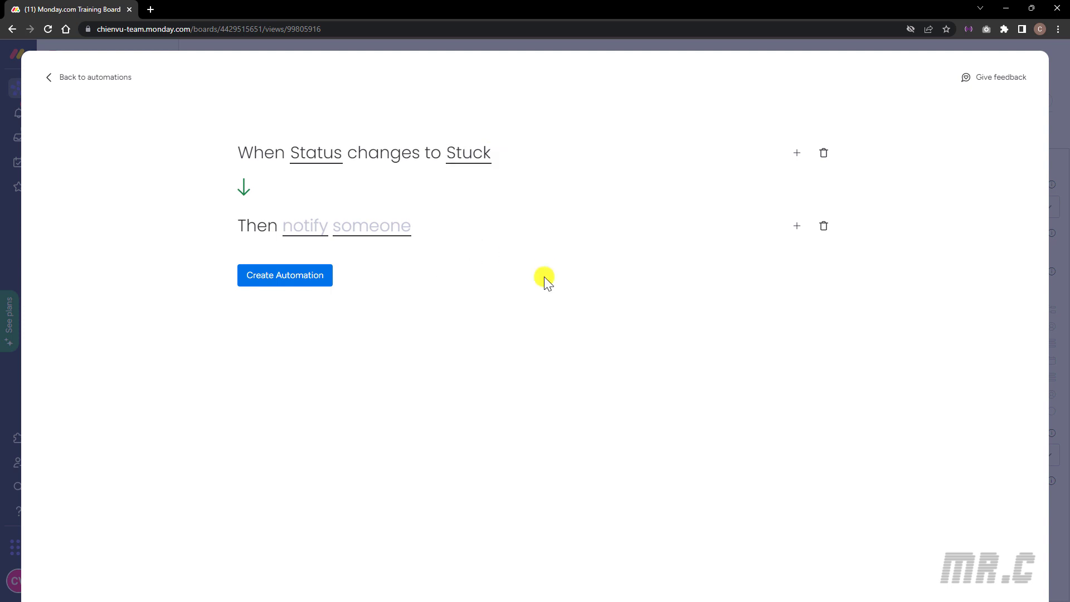
Insert the User Name field as the notification message, choose the board owner as recipient, and create the automation
left_click(311, 225)
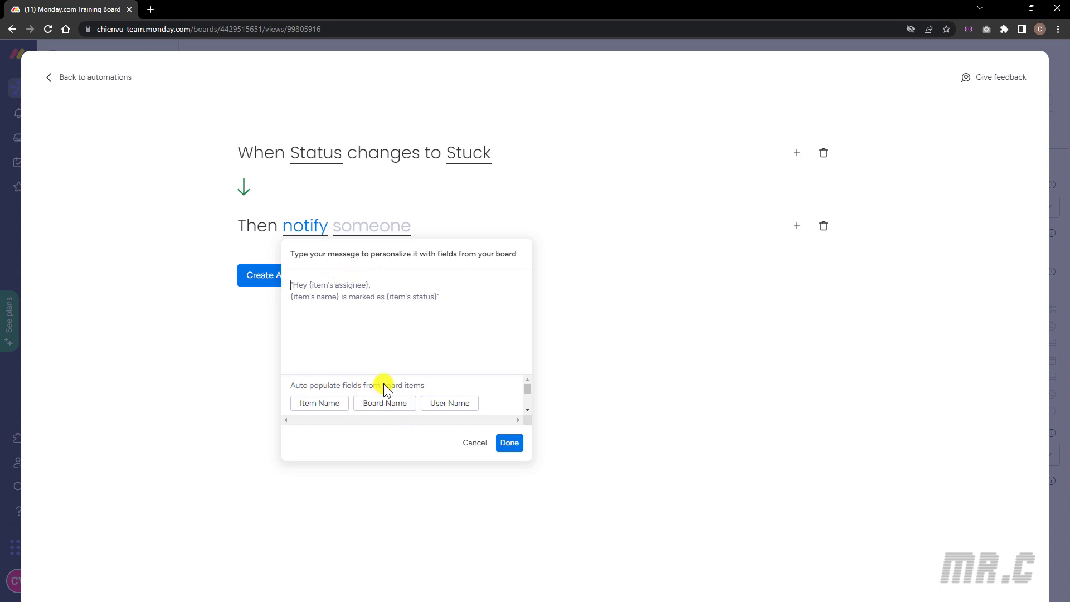
scroll(448, 370, "down", 1)
left_click(449, 402)
left_click(508, 443)
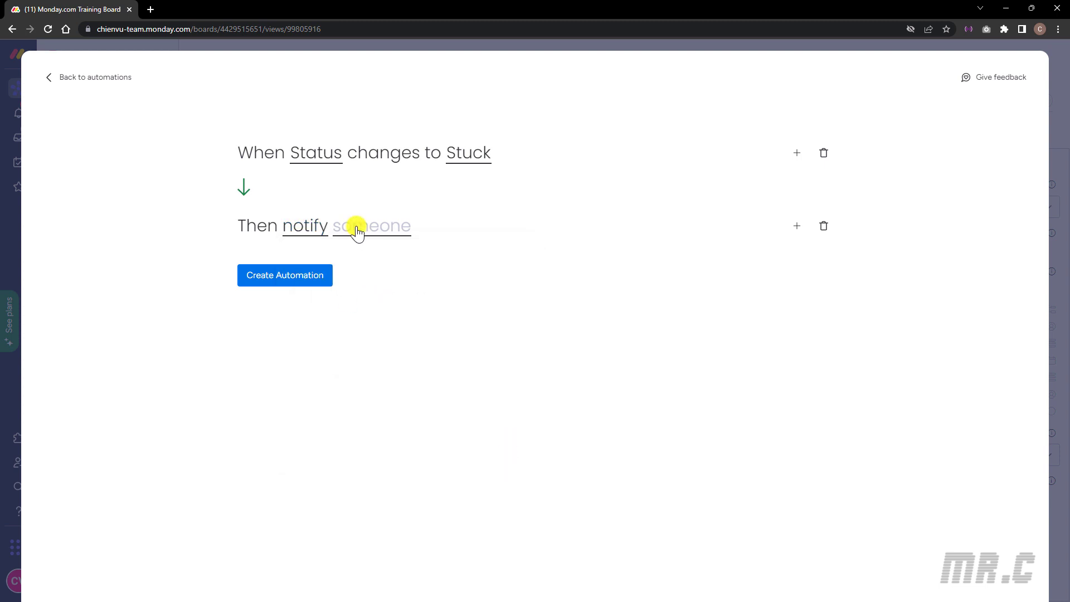
left_click(357, 231)
left_click(375, 271)
left_click(285, 275)
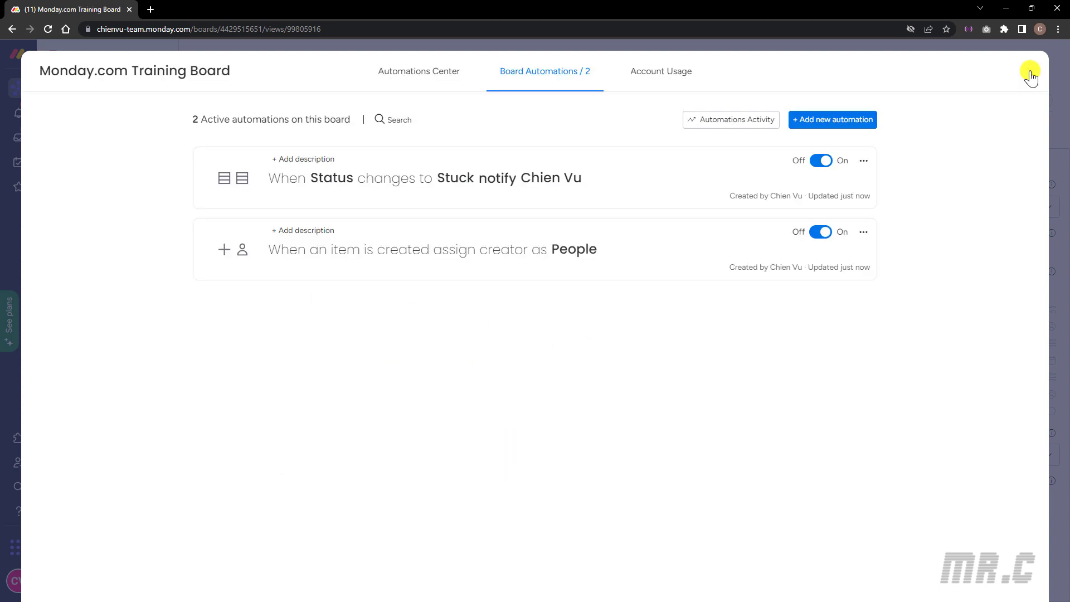
Leave the automations for the Main Table and set the status of Task 3 in Phase 1 to Stuck
left_click(1030, 72)
left_click(242, 106)
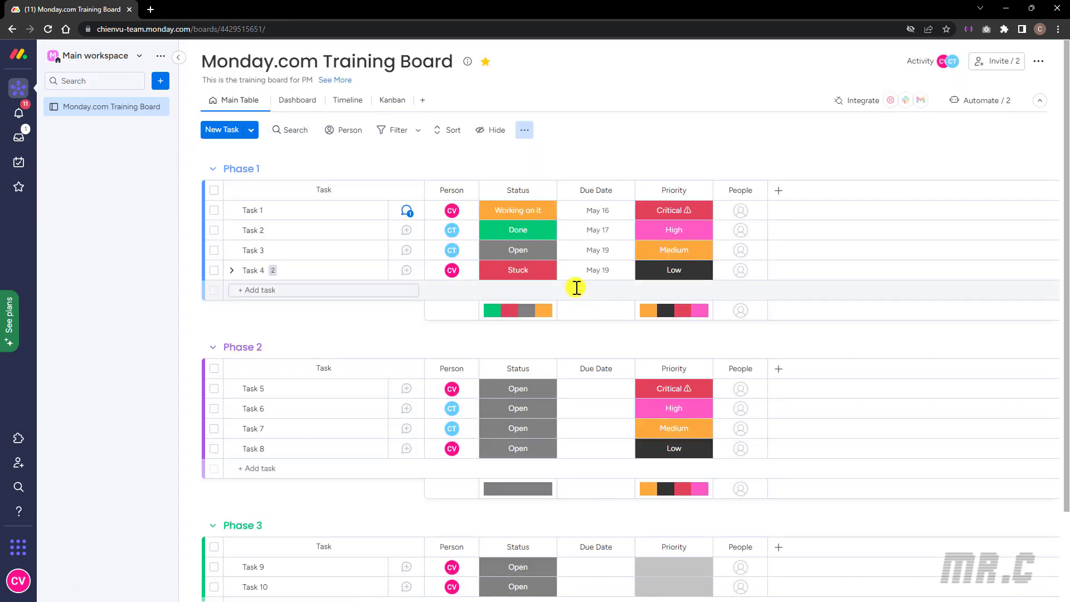
left_click(519, 251)
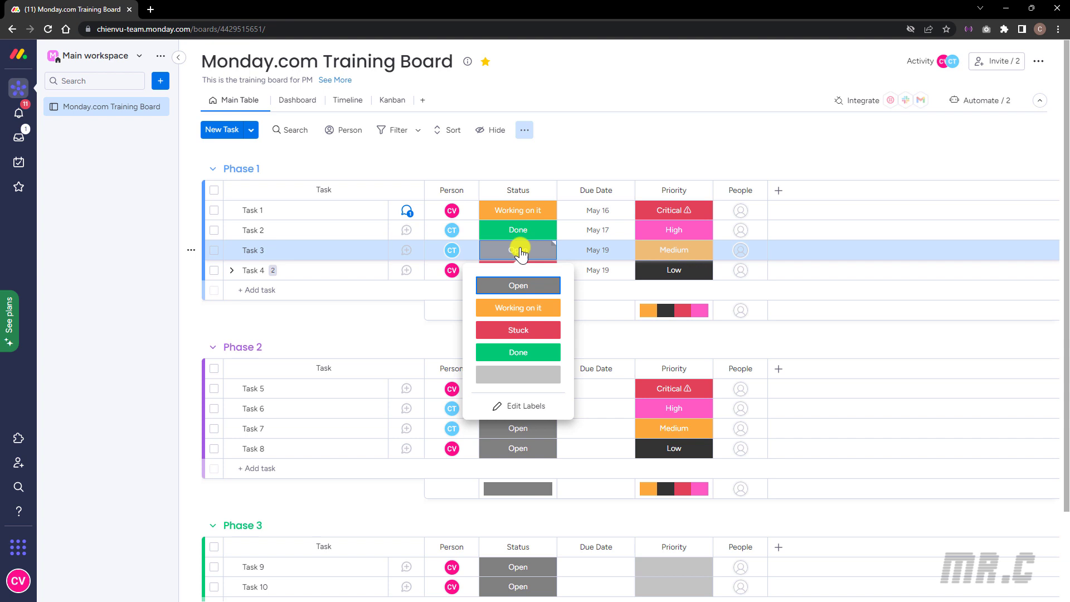
left_click(518, 330)
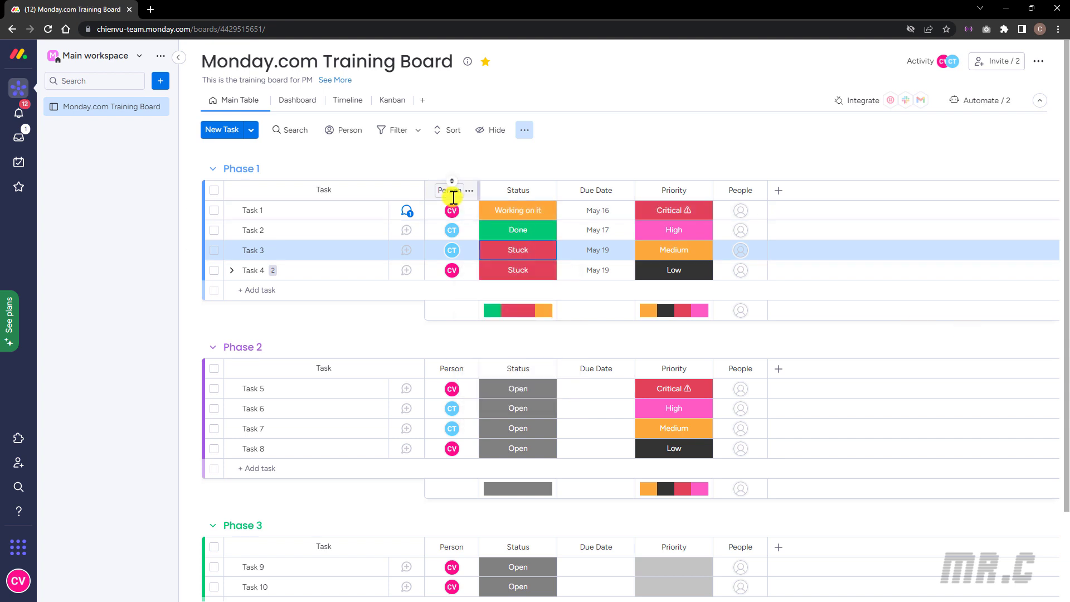
Switch to Gmail, examine the automation's notification email for Task 3, and return to the training board
left_click(149, 9)
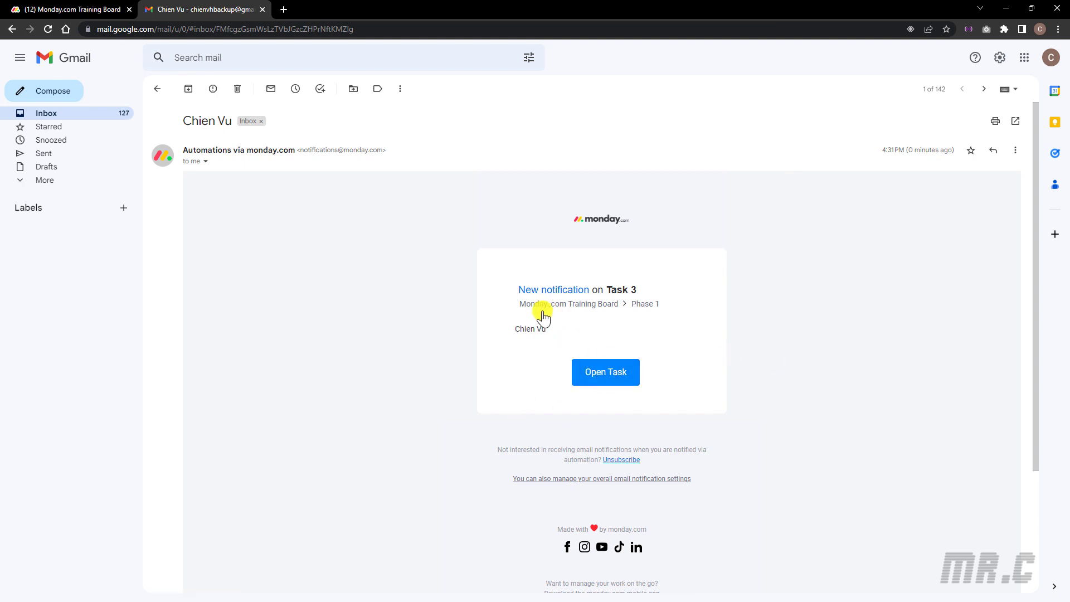
scroll(506, 326, "down", 3)
scroll(485, 392, "up", 3)
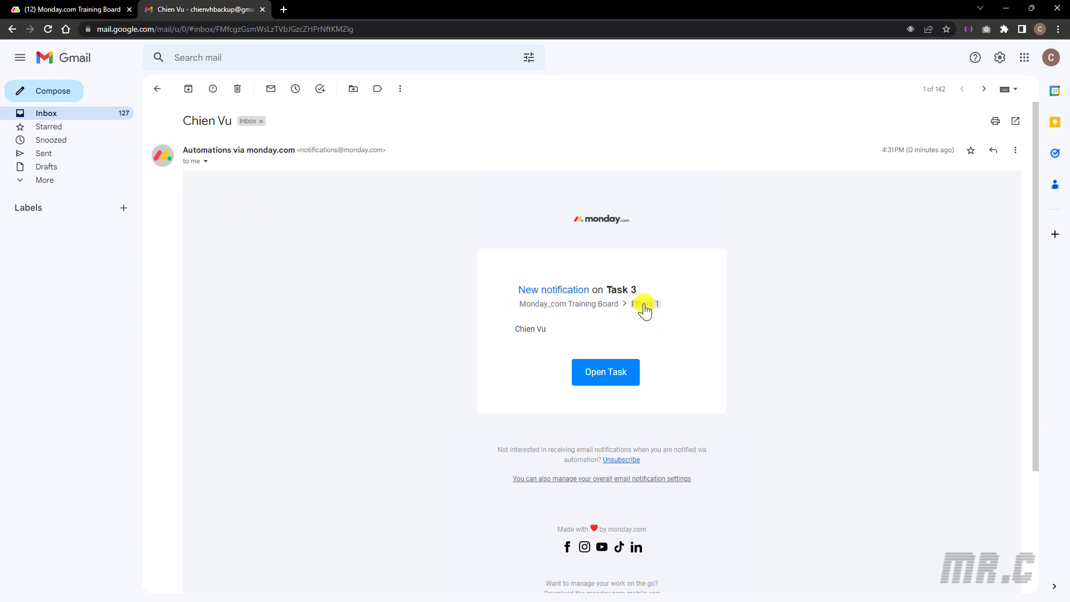
left_click(645, 305)
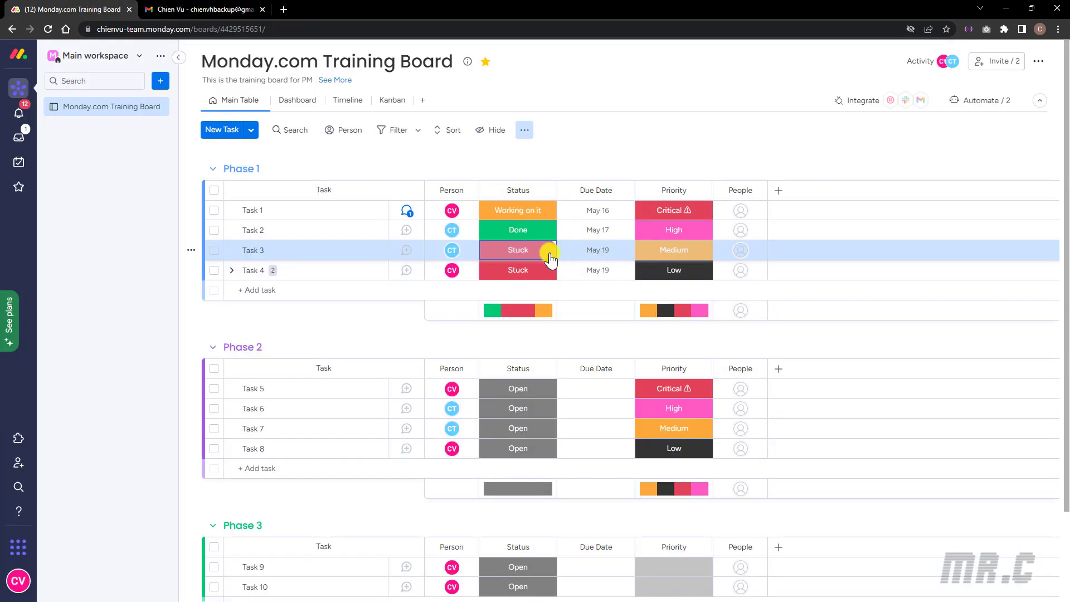
Open the board's Integrations Center and browse the apps available for integration
left_click(1038, 61)
mouse_move(892, 87)
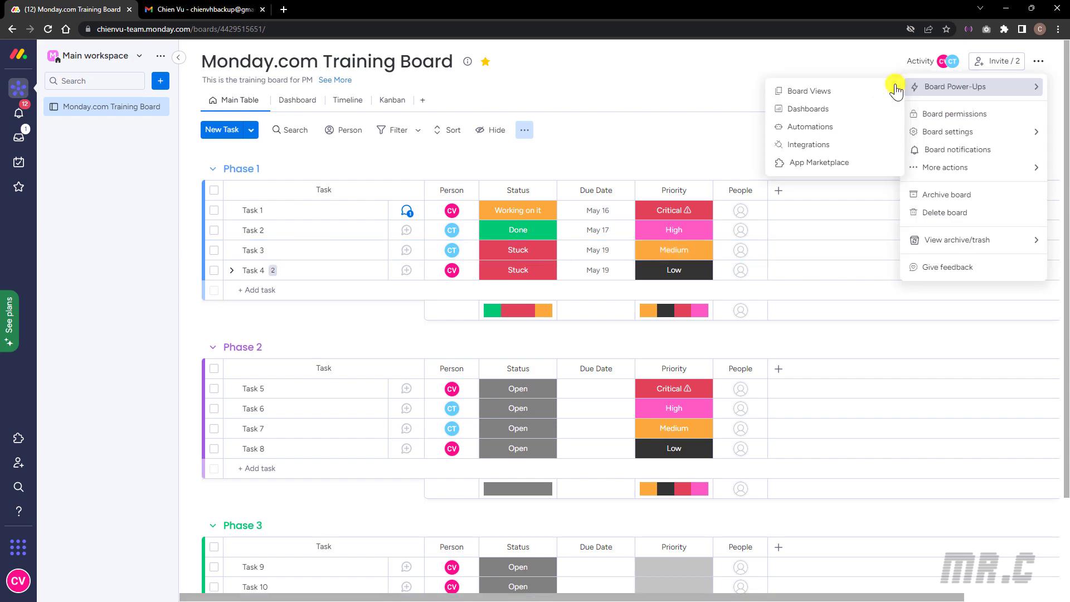
left_click(811, 146)
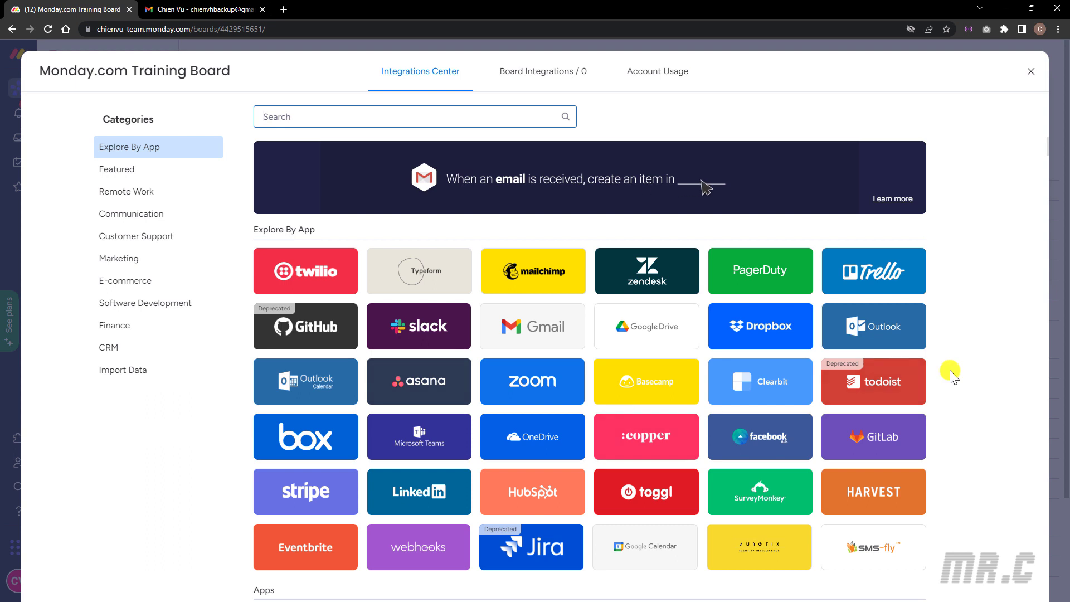
scroll(953, 374, "down", 2)
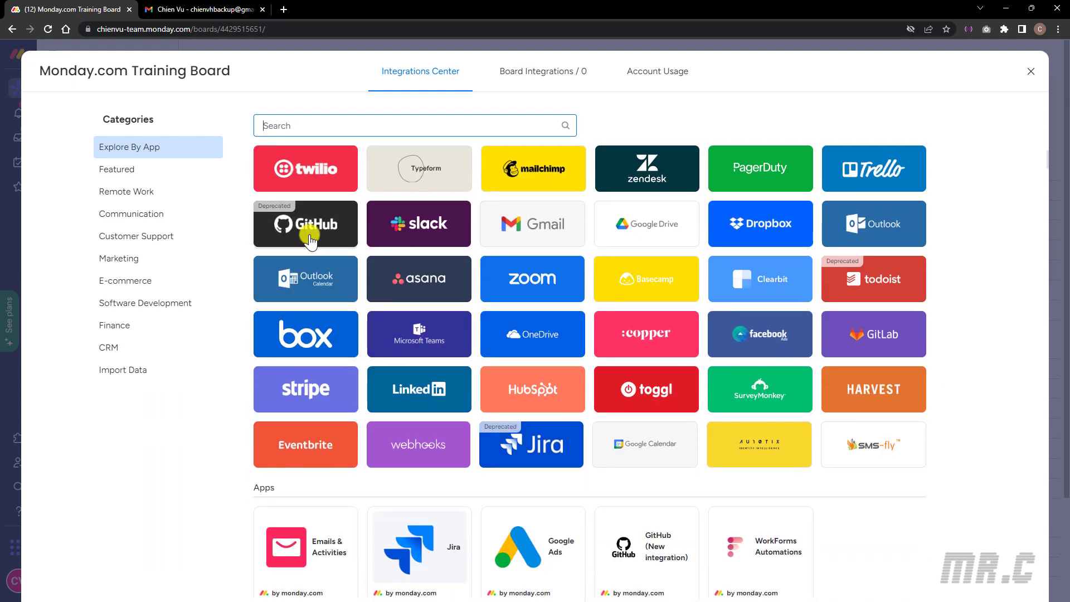
scroll(538, 305, "up", 1)
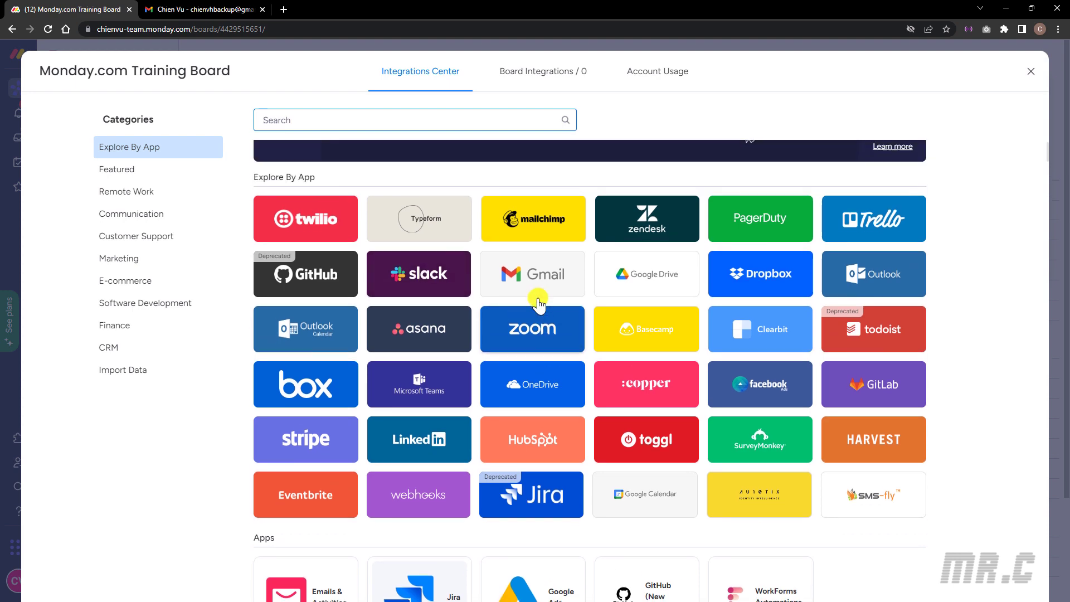
scroll(537, 301, "down", 4)
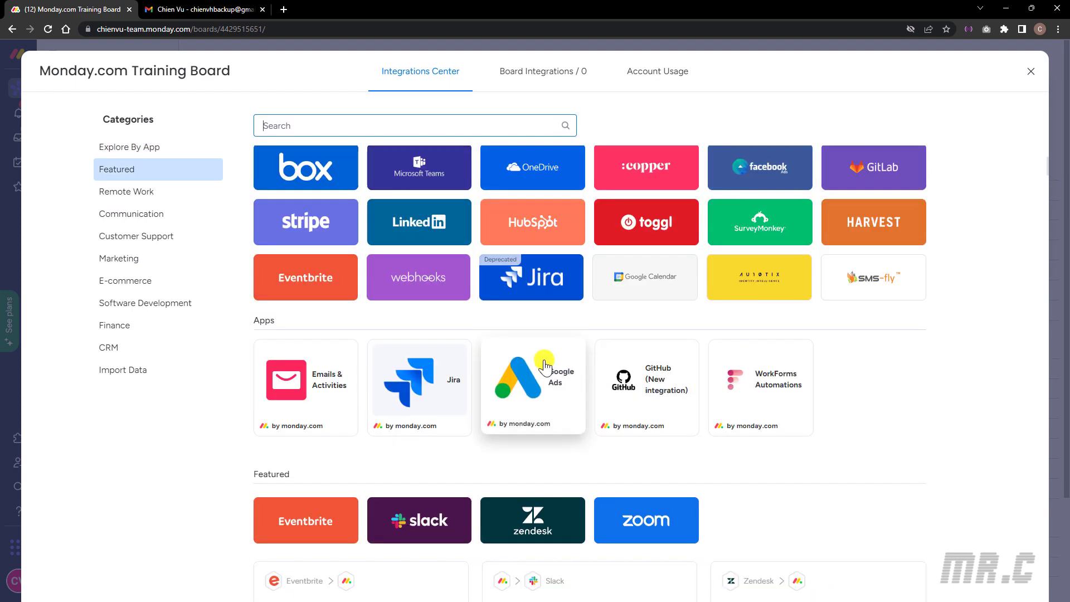
scroll(538, 304, "up", 5)
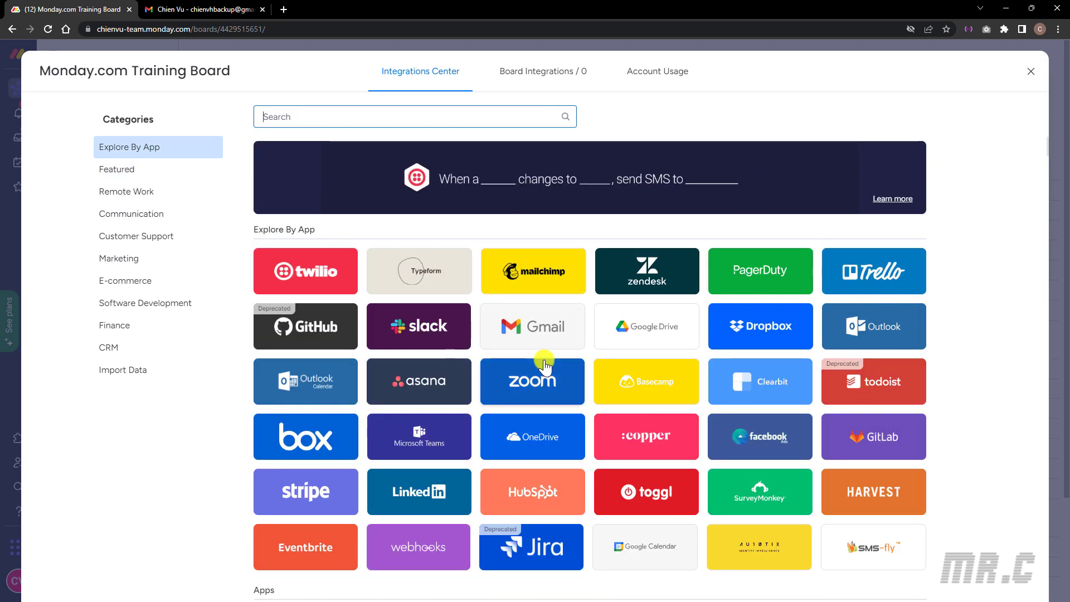
scroll(544, 365, "down", 5)
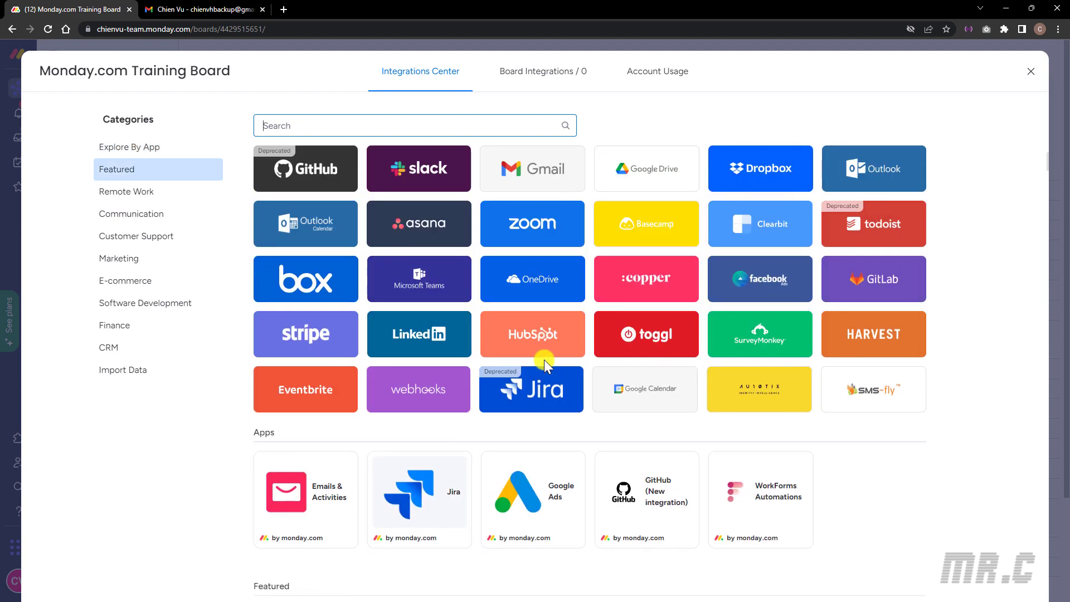
Examine the Jira integration templates and return to the list of integrations
left_click(544, 362)
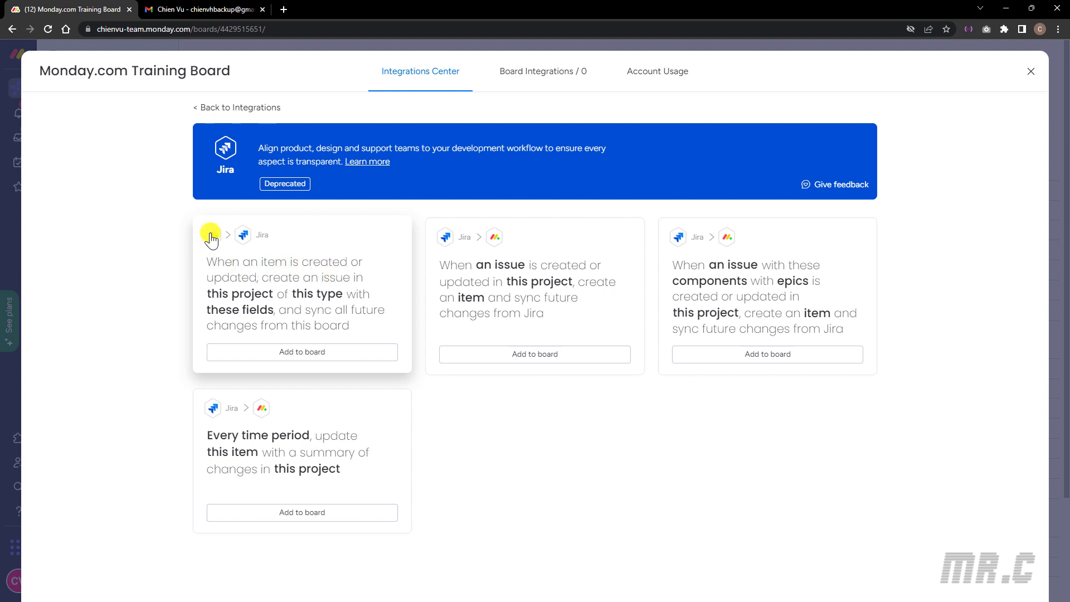
left_click(322, 356)
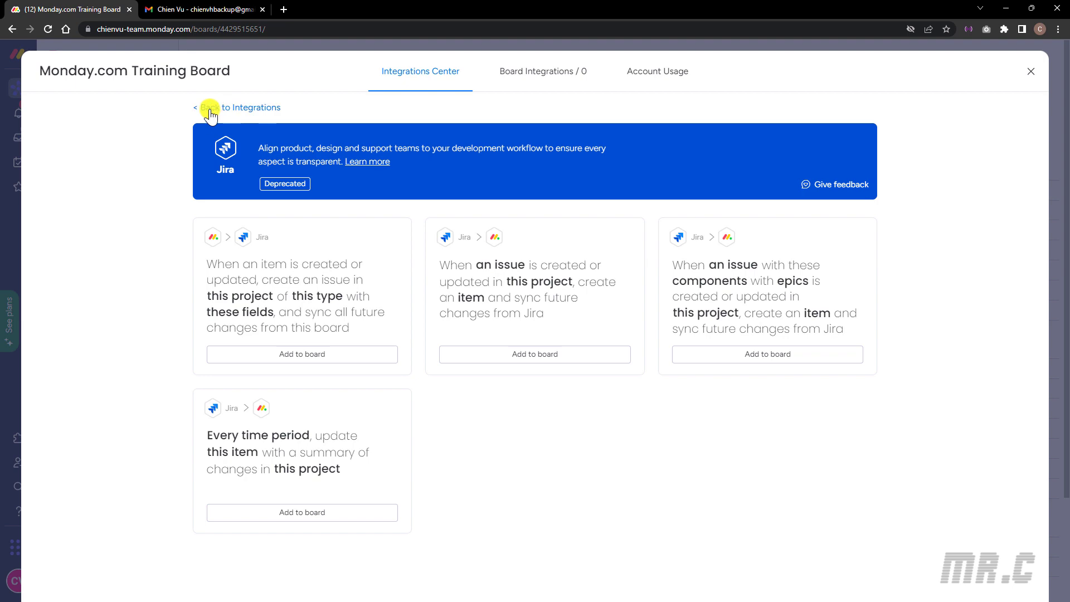
left_click(210, 109)
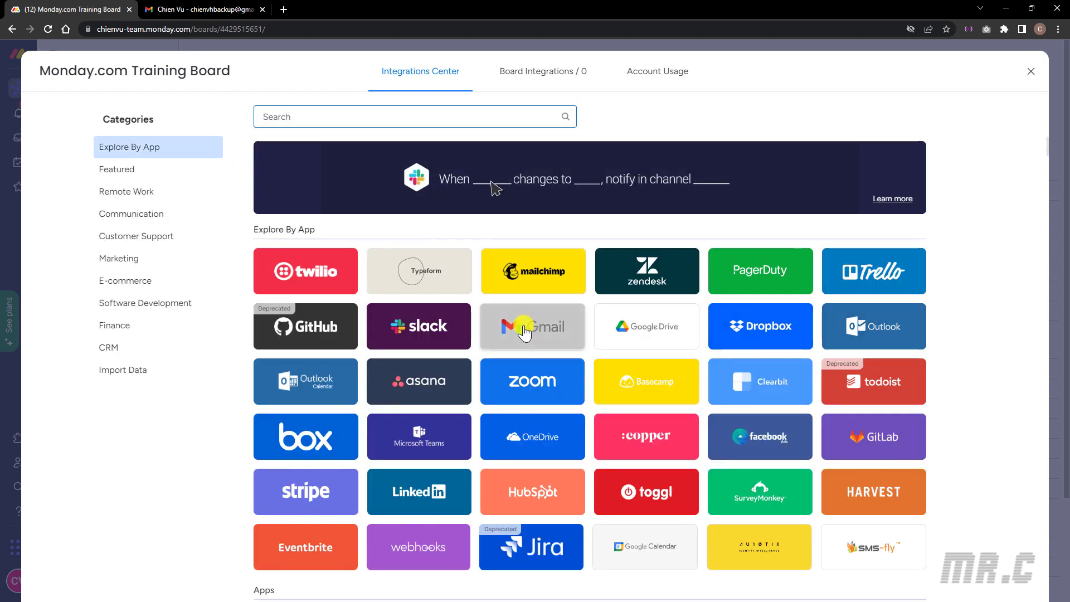
Choose the Gmail integration that sends an email to someone when status changes to something, and connect the Gmail account
left_click(524, 331)
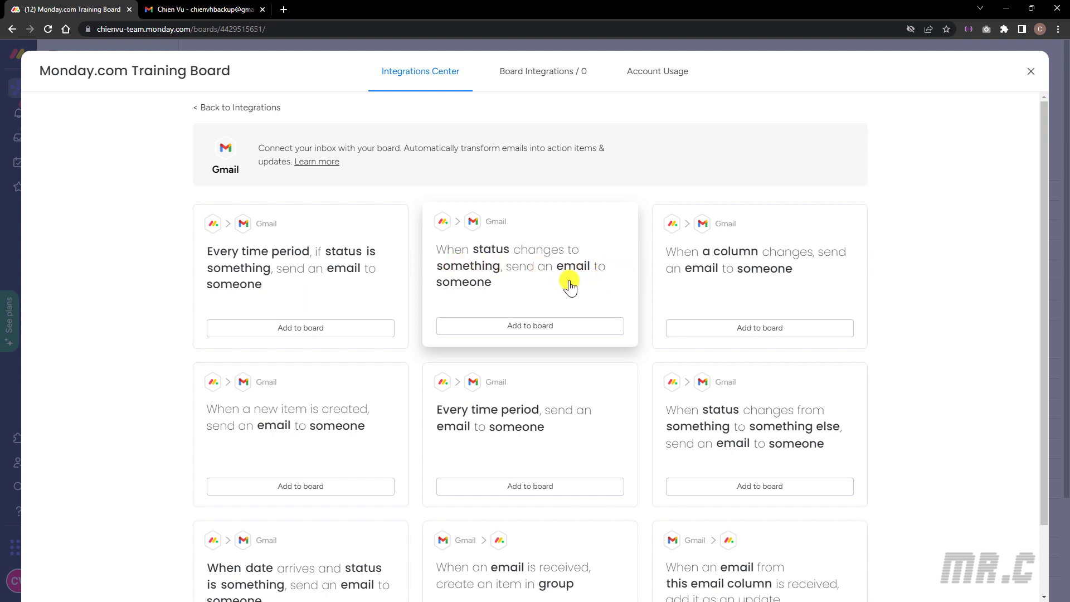
left_click(550, 326)
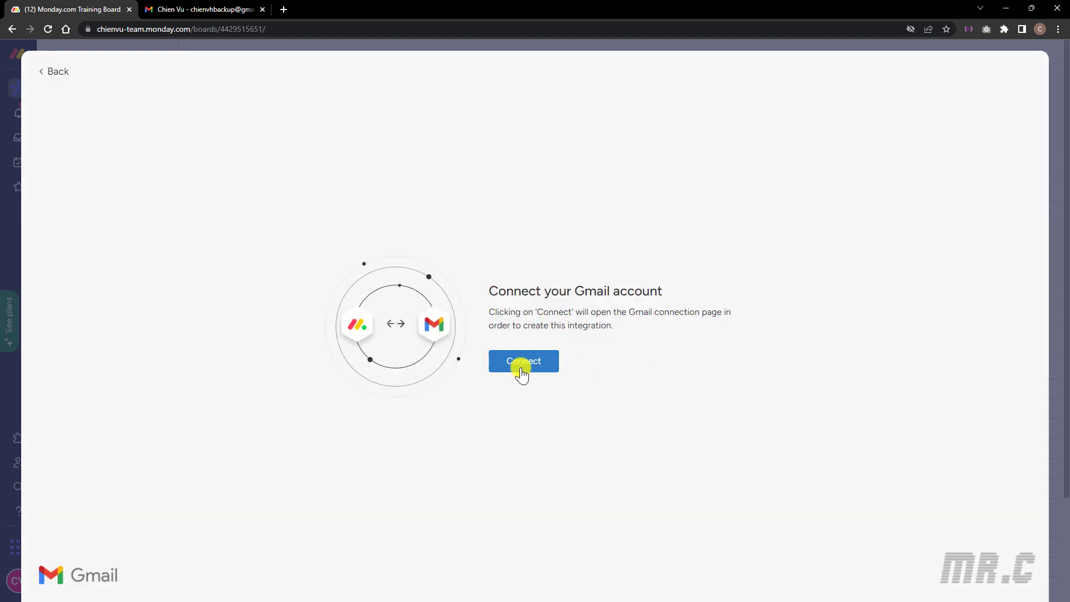
left_click(521, 367)
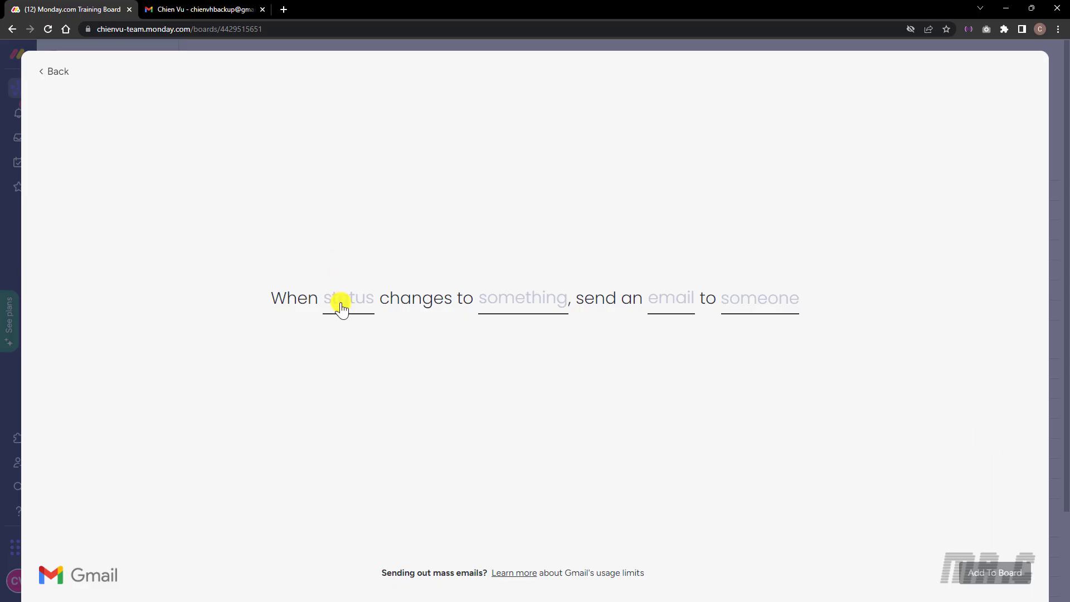
Set the integration's trigger to the Status column changing to Stuck
left_click(342, 305)
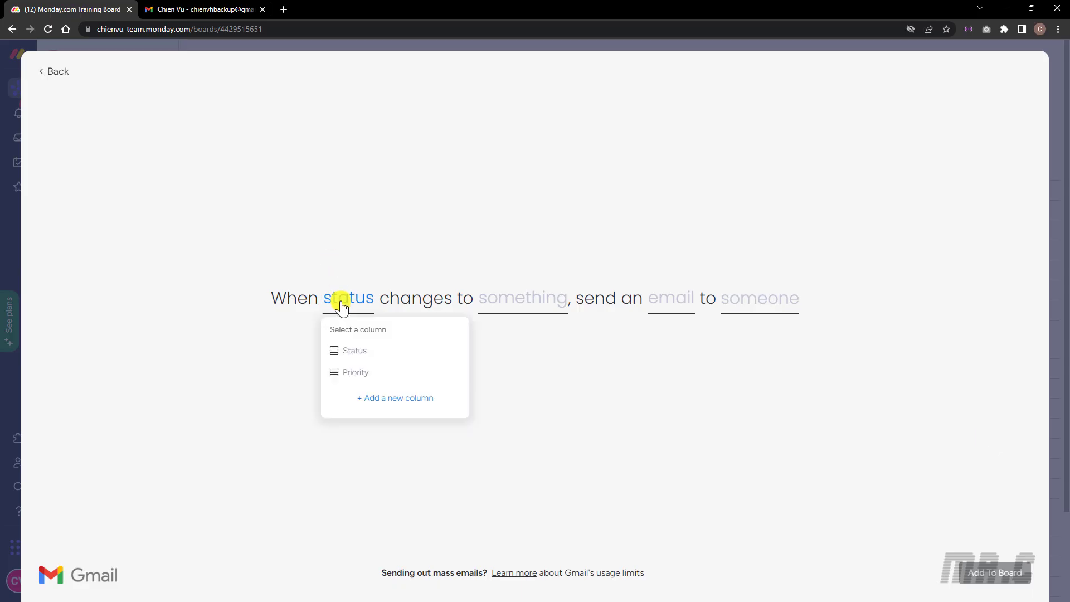
left_click(346, 350)
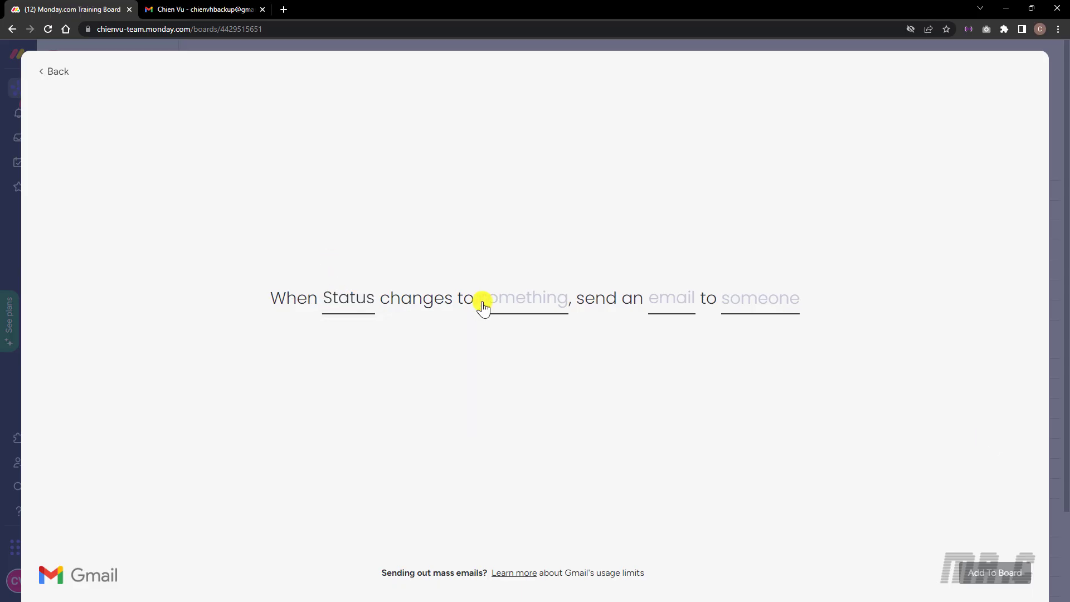
left_click(513, 308)
left_click(532, 407)
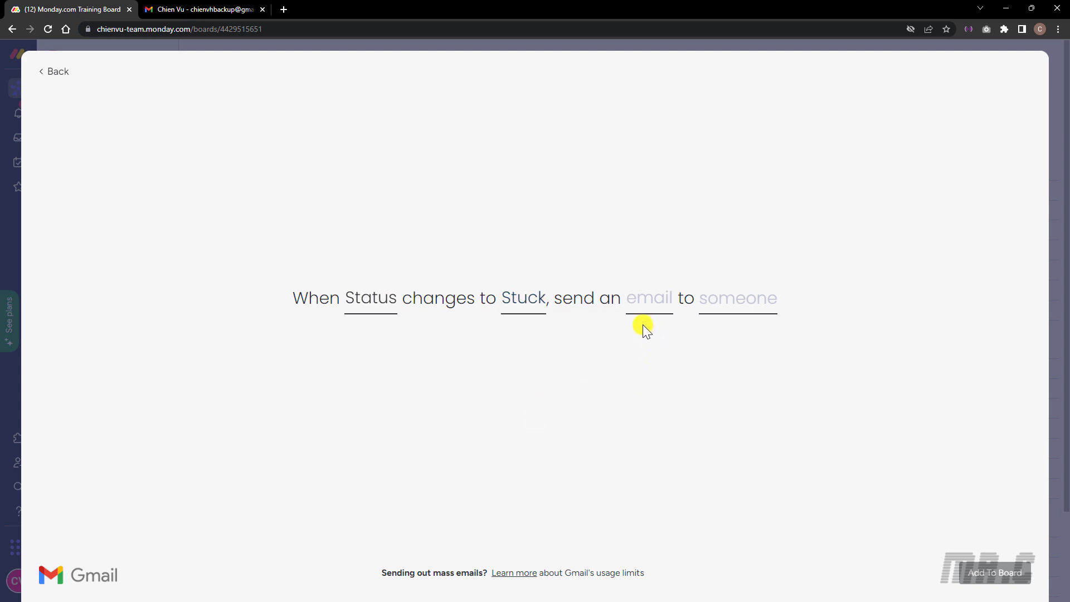
Set the email's recipient to the test team member
left_click(729, 304)
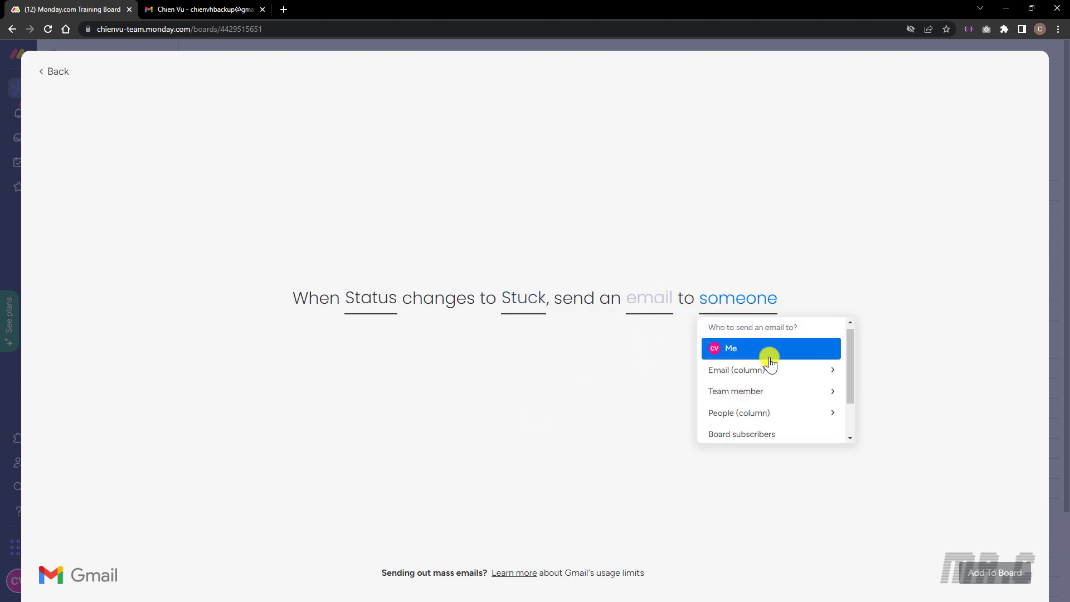
scroll(772, 394, "down", 1)
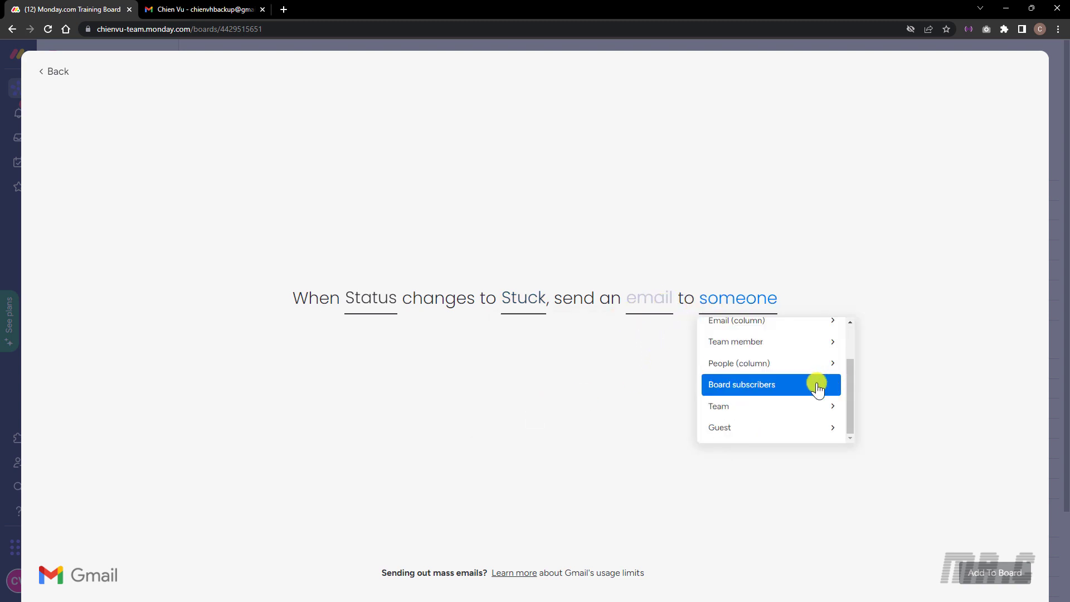
left_click(819, 351)
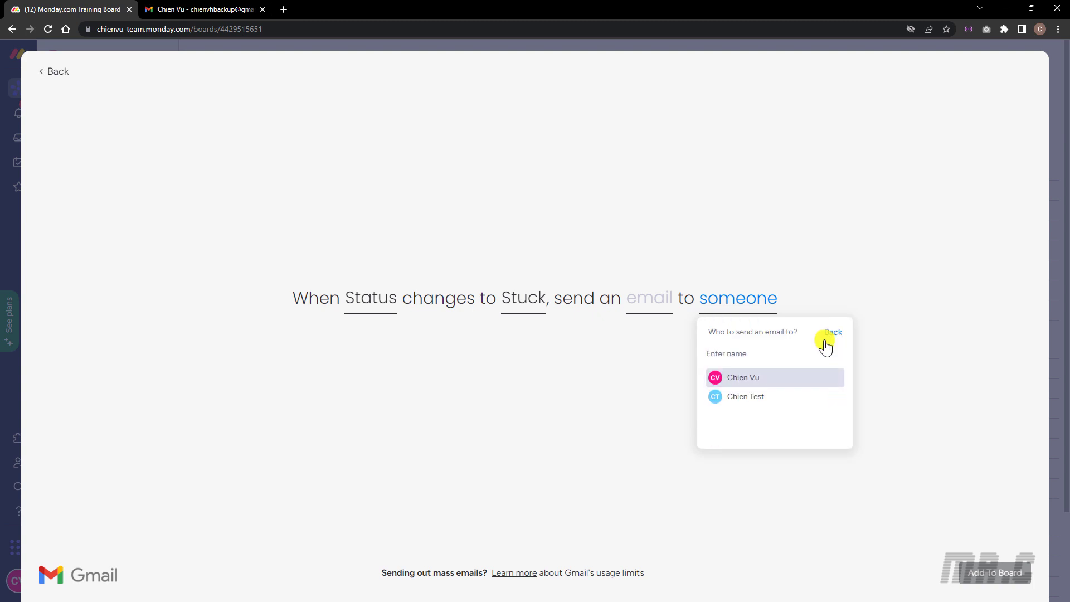
left_click(750, 401)
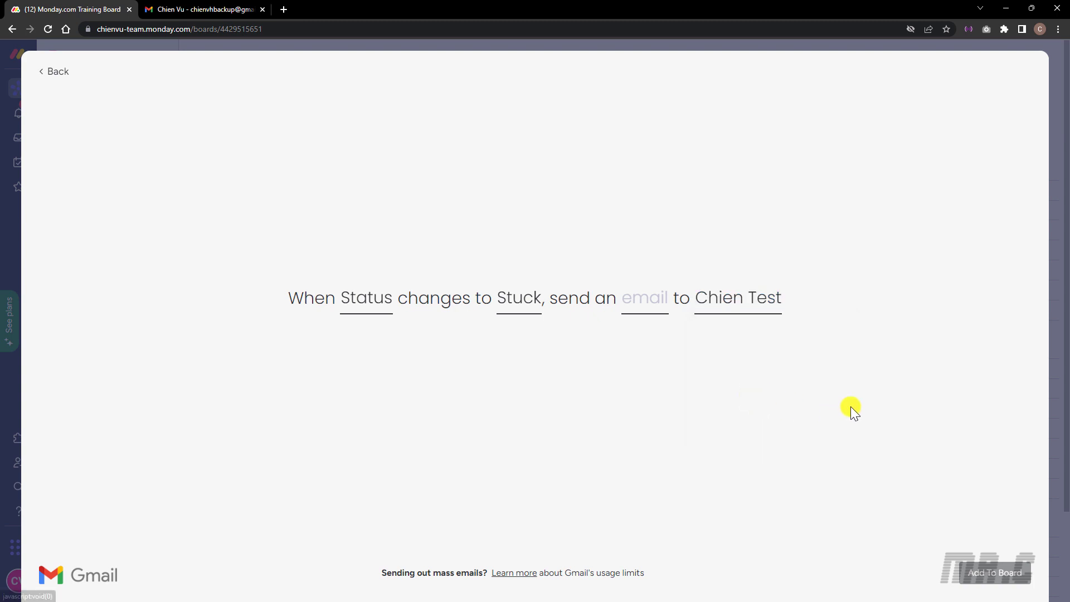
Compose the email "Task was blocked" with an email address, item name, board name, user name, status and due date, and add the integration to the board
left_click(640, 302)
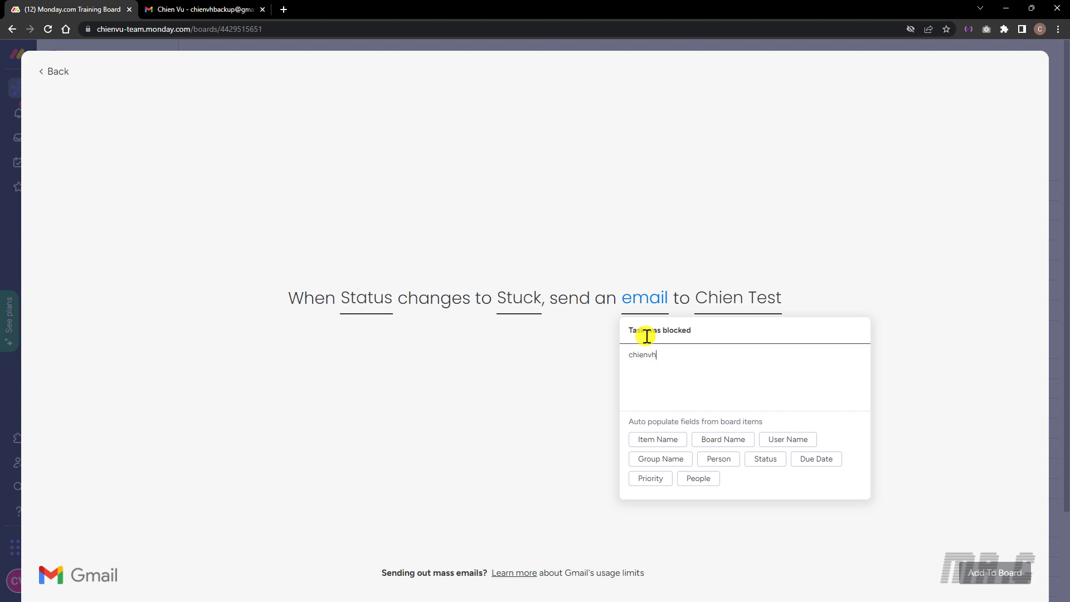
type("@gmail.com")
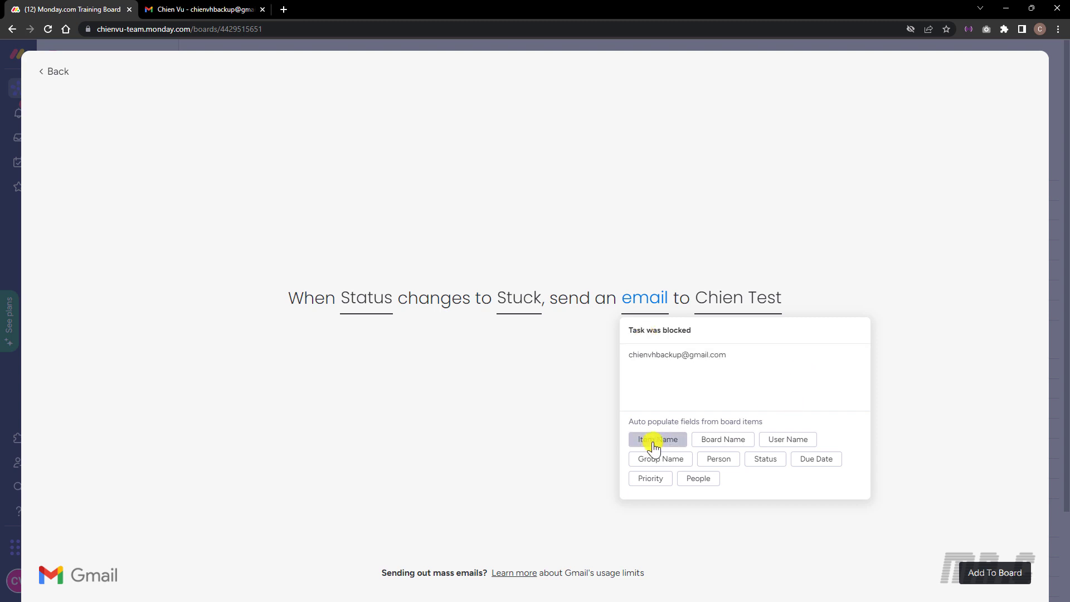
left_click(653, 446)
left_click(724, 440)
left_click(788, 440)
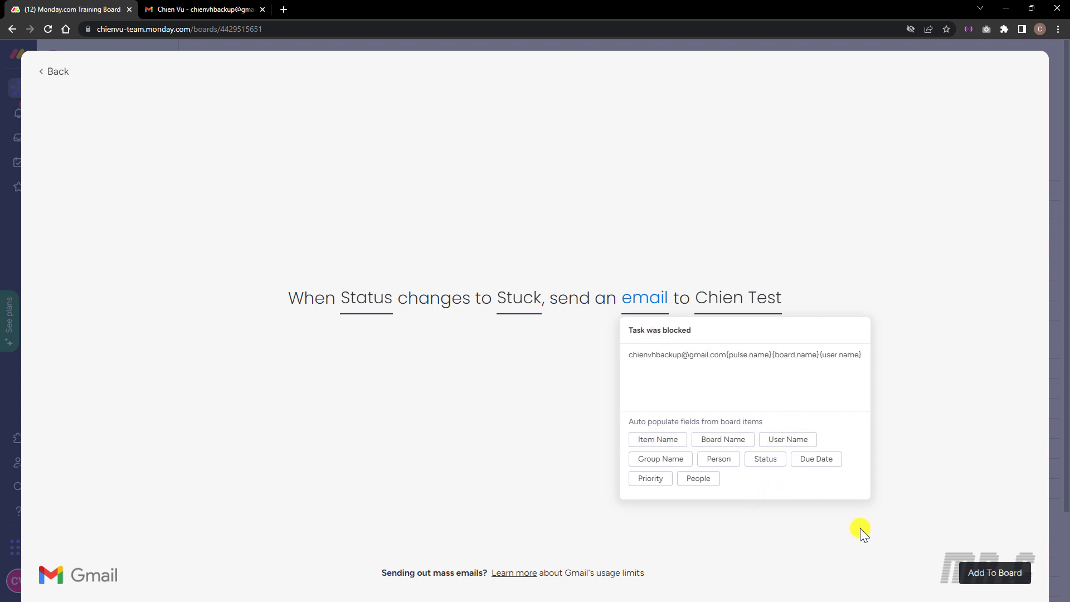
left_click(764, 459)
left_click(816, 459)
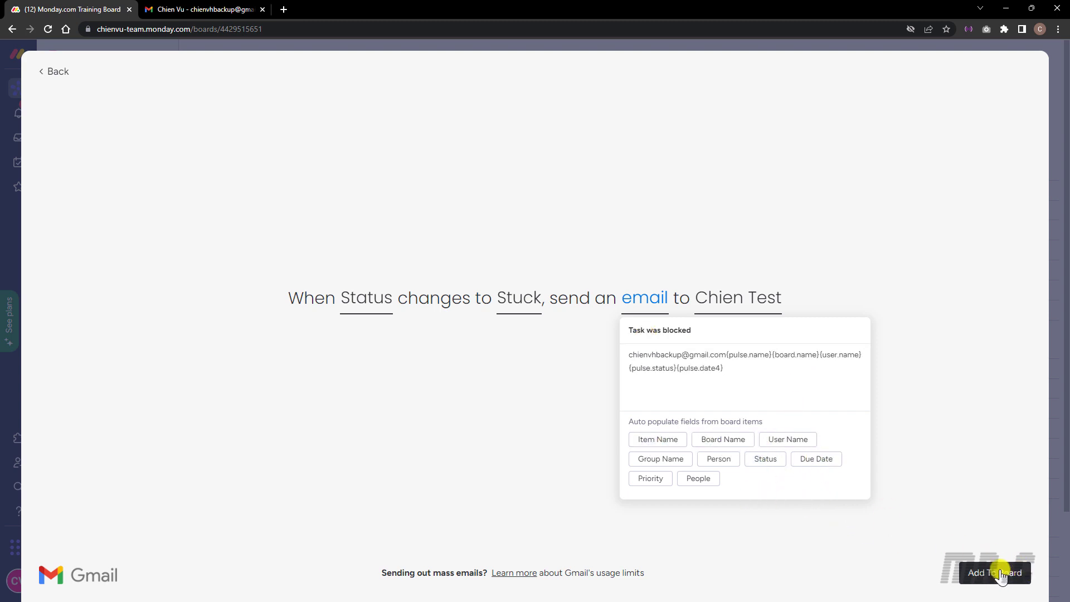
left_click(995, 573)
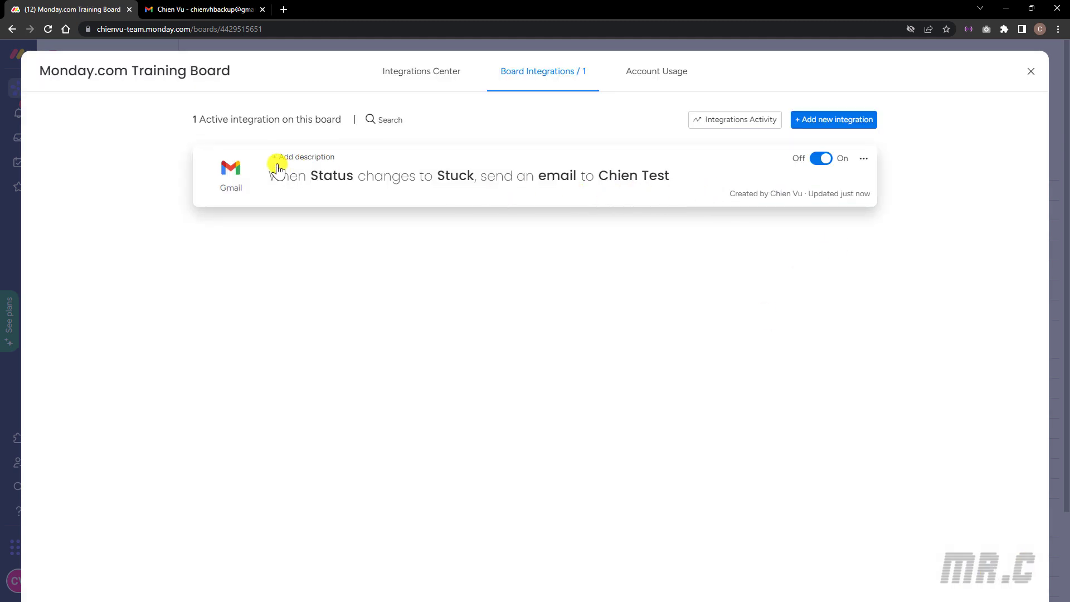
Leave the integrations for the Main Table and set the status of Task 1 in Phase 1 to Stuck
left_click(1033, 72)
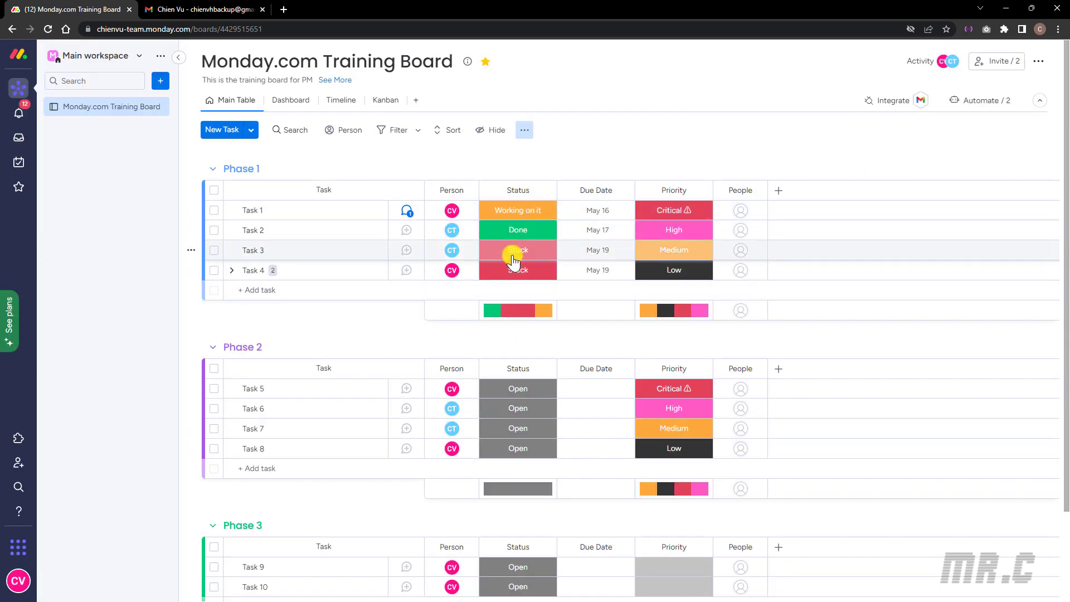
left_click(524, 211)
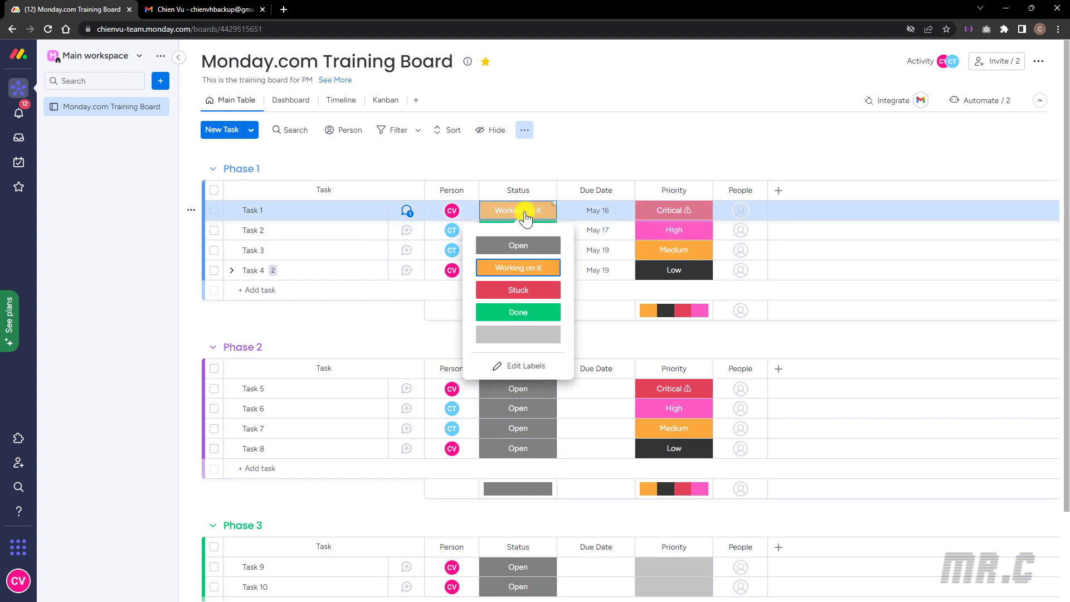
left_click(522, 290)
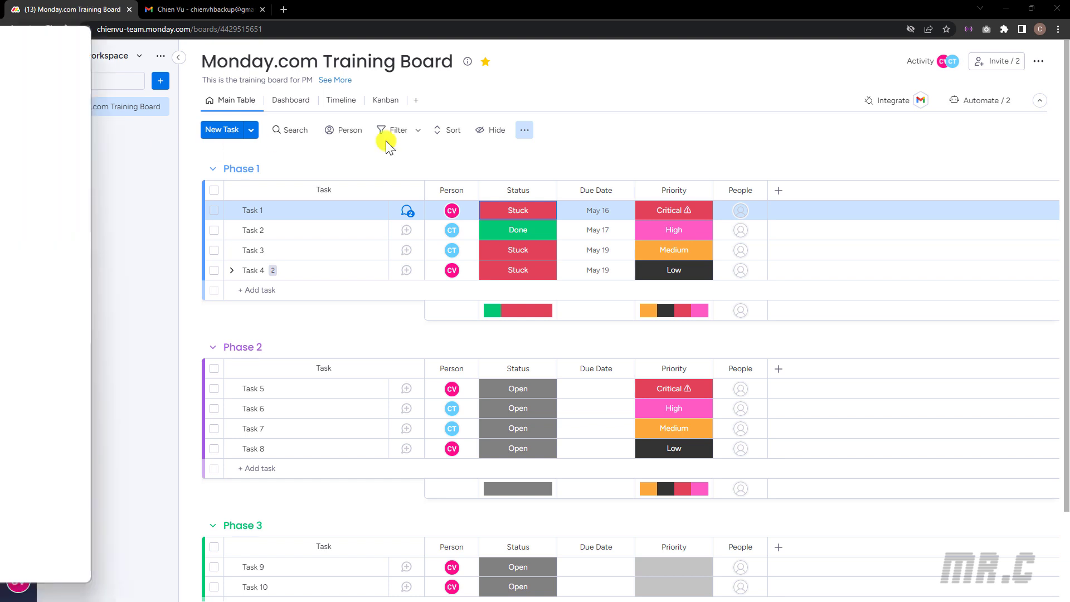
Switch to the recipient's Gmail, examine the details in the "Task was blocked" email, and return to the training board
key("alt+Tab")
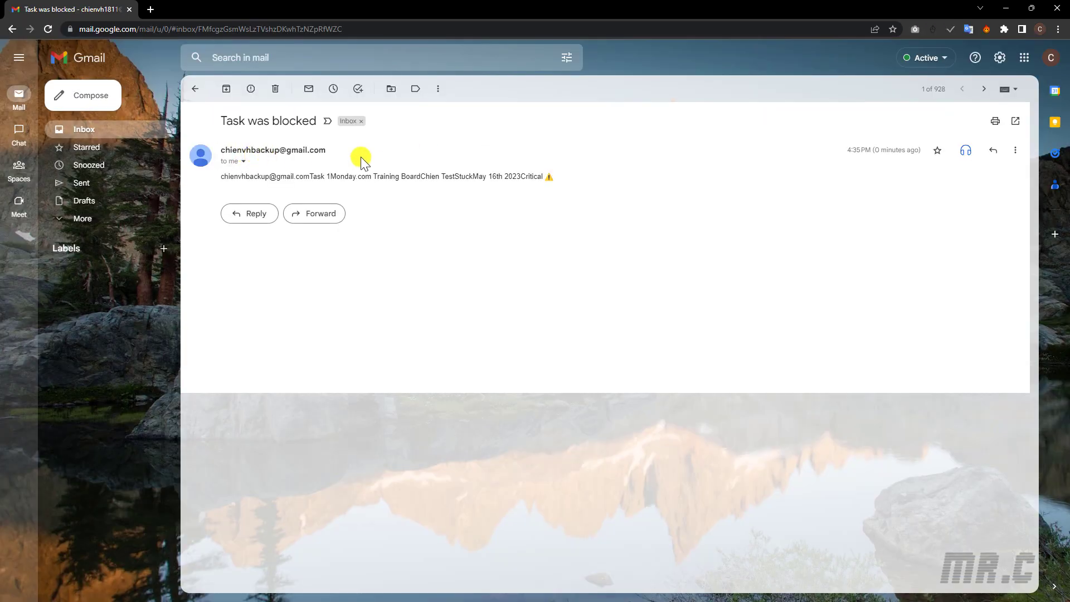
left_click_drag(317, 176, 572, 169)
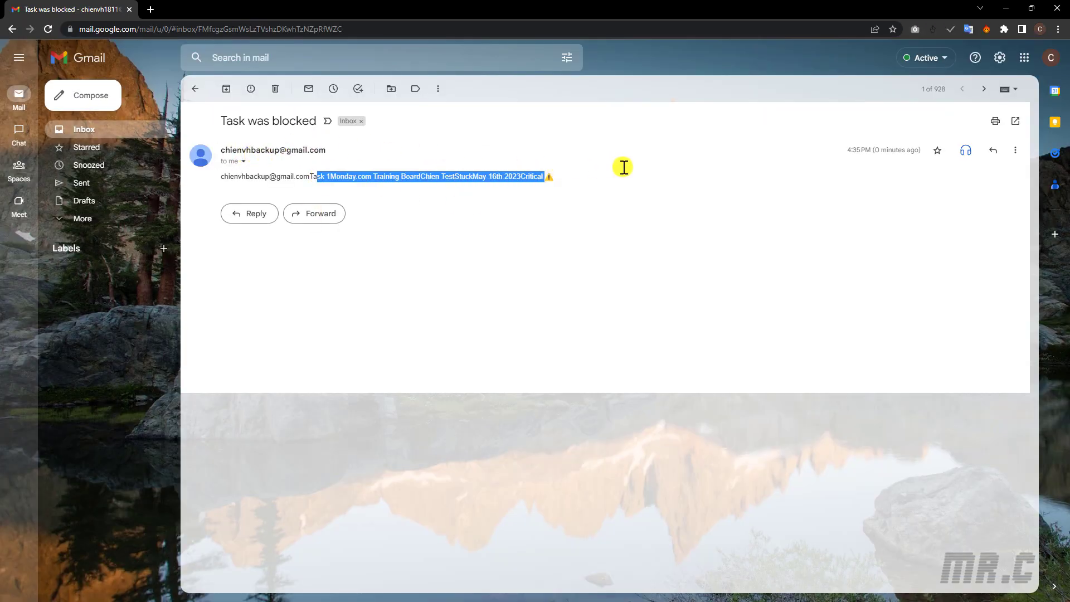
left_click(593, 182)
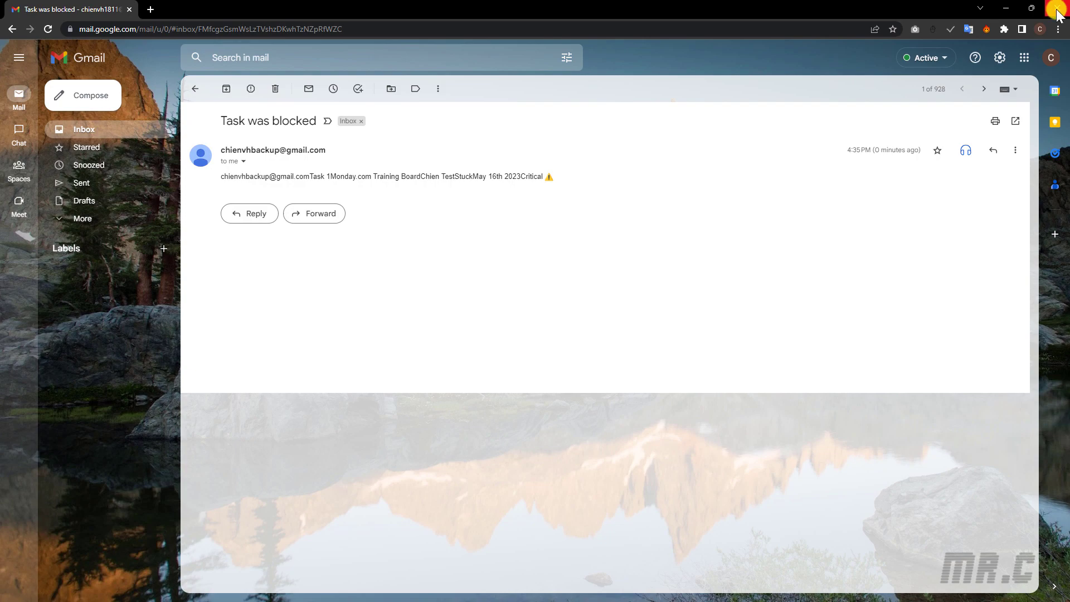
key("alt+Tab")
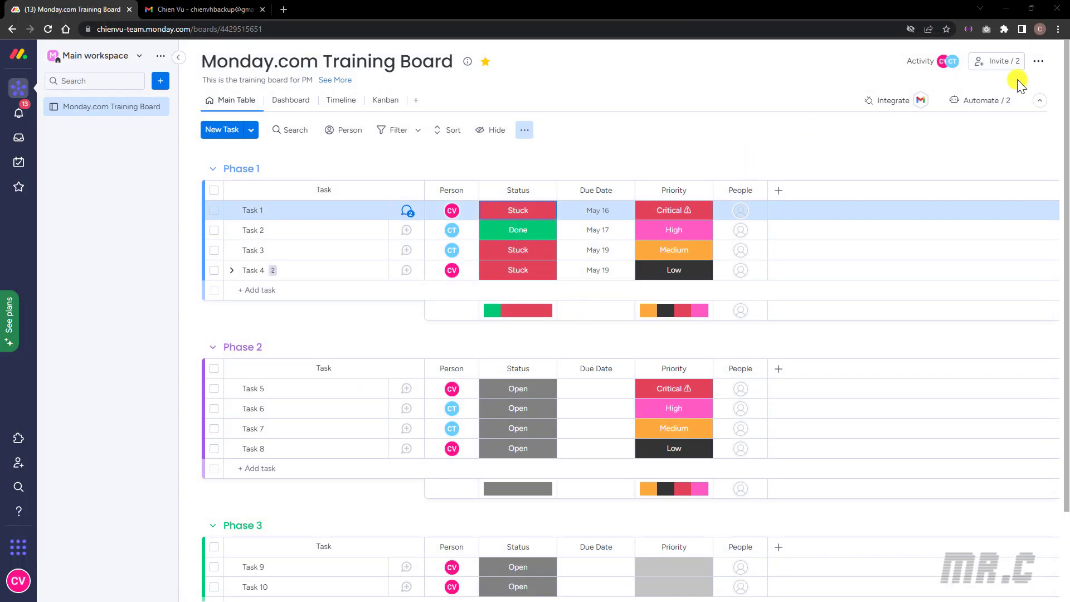
Open the App Marketplace from the board's power-ups and browse its apps, filtering by Board Views and Item Views
left_click(1038, 61)
mouse_move(955, 86)
left_click(819, 167)
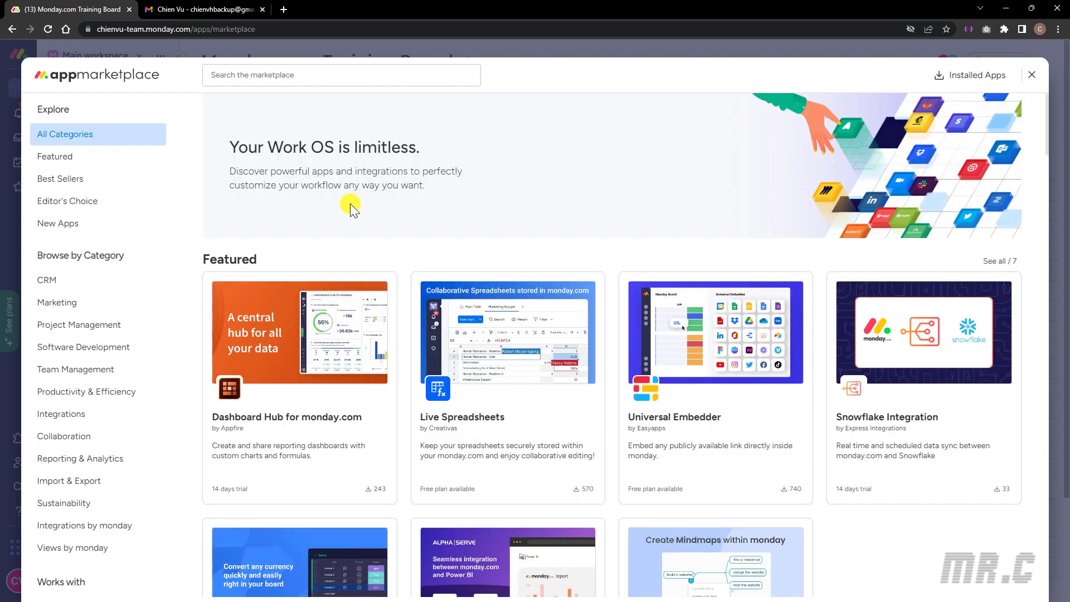
scroll(326, 209, "down", 9)
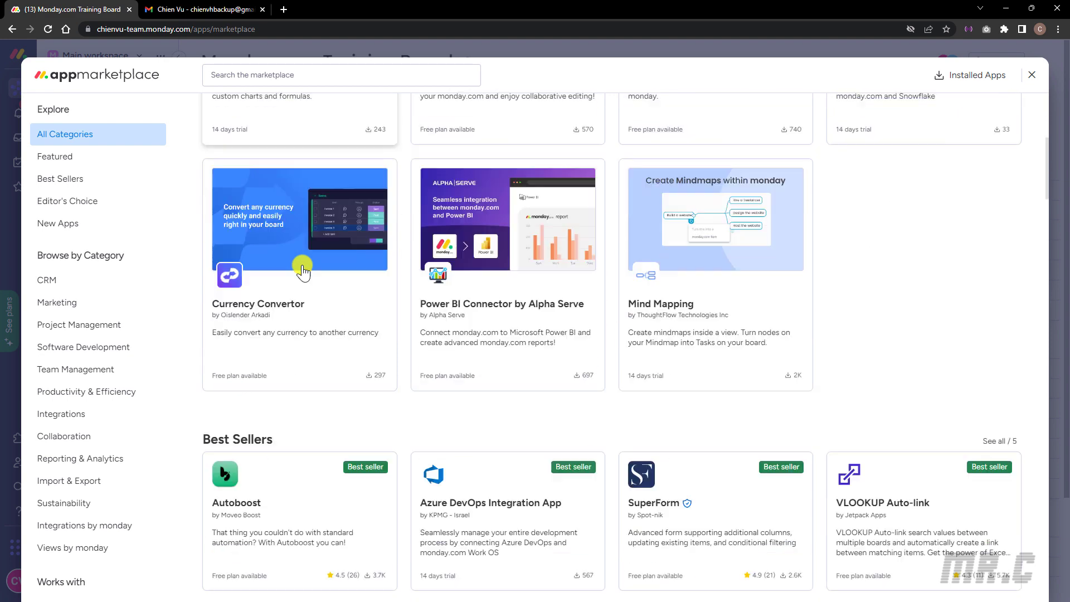
scroll(303, 271, "down", 3)
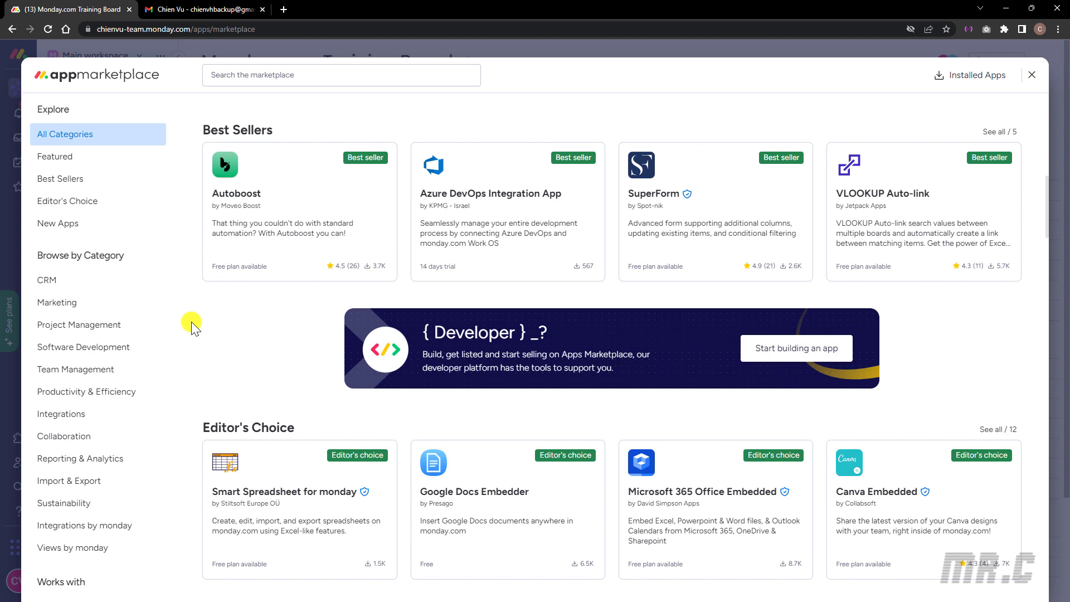
scroll(191, 322, "down", 3)
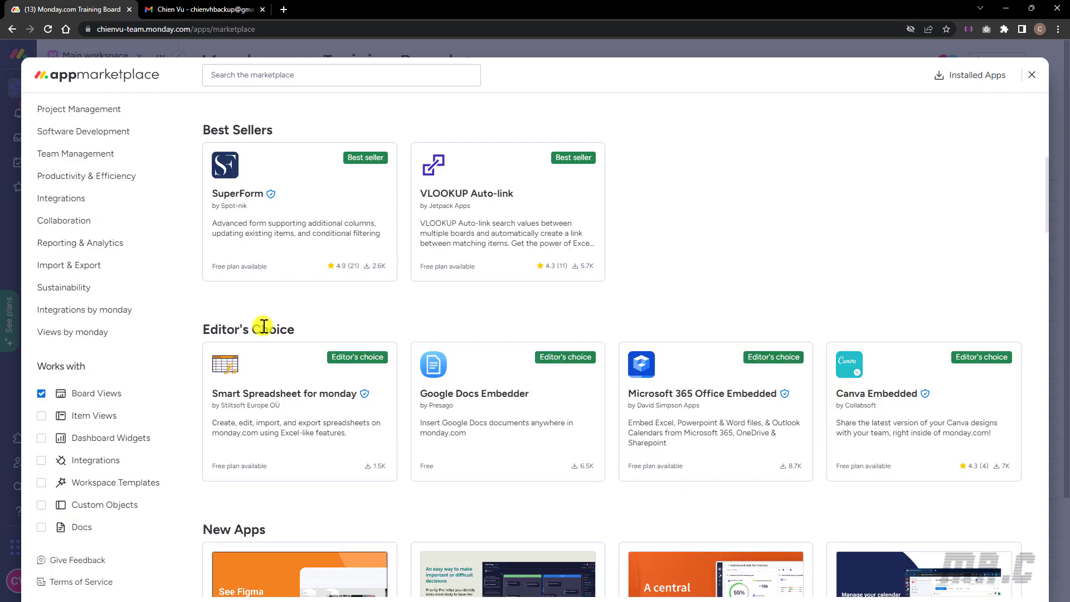
scroll(730, 289, "down", 1)
scroll(234, 418, "down", 4)
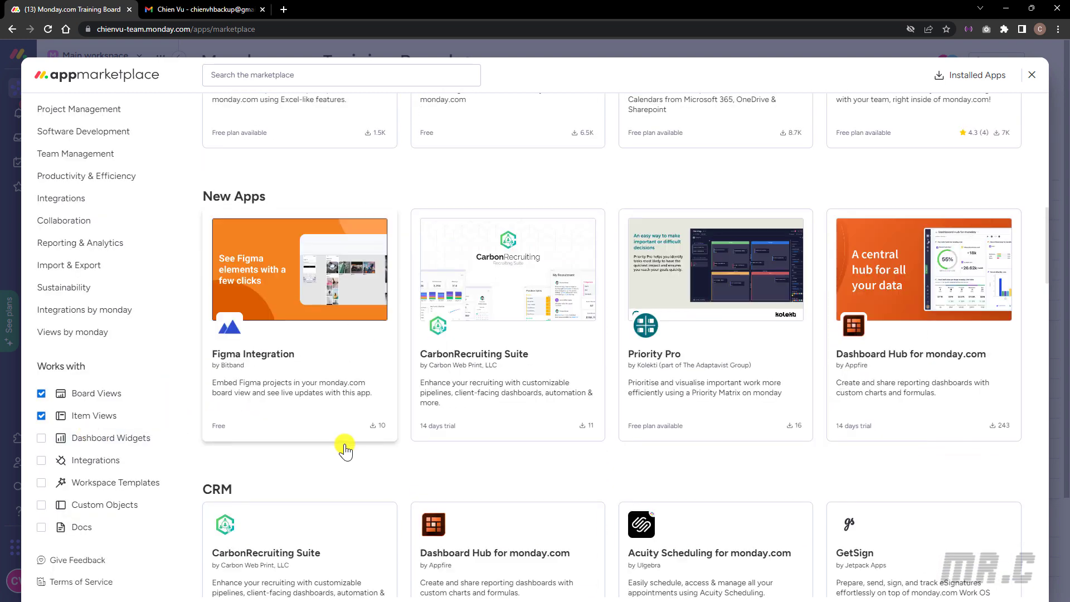
Install the Figma Integration app from New Apps for all workspaces
left_click(340, 274)
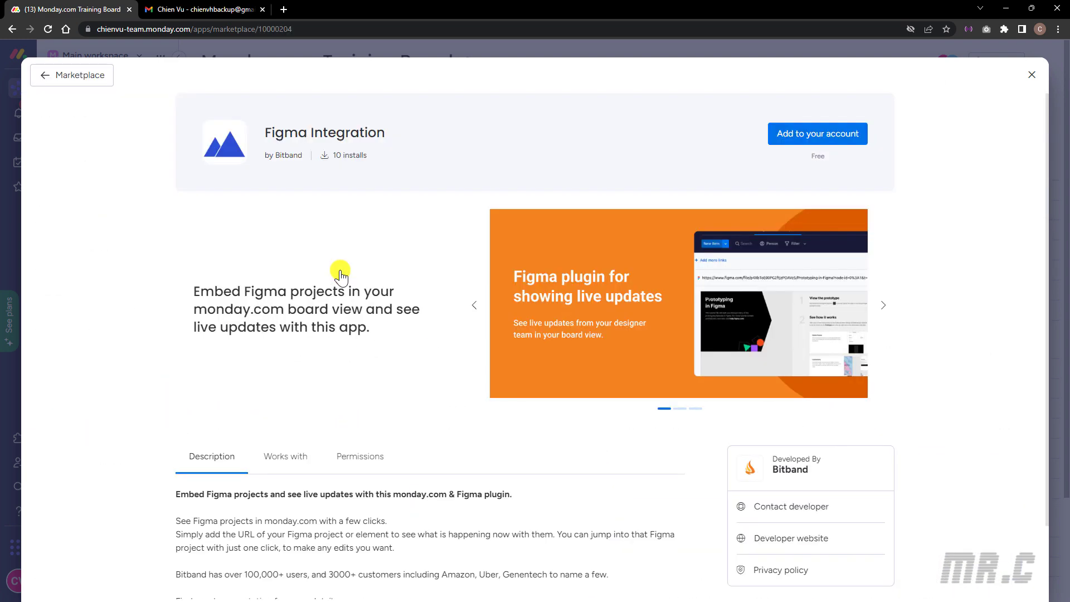
left_click(841, 136)
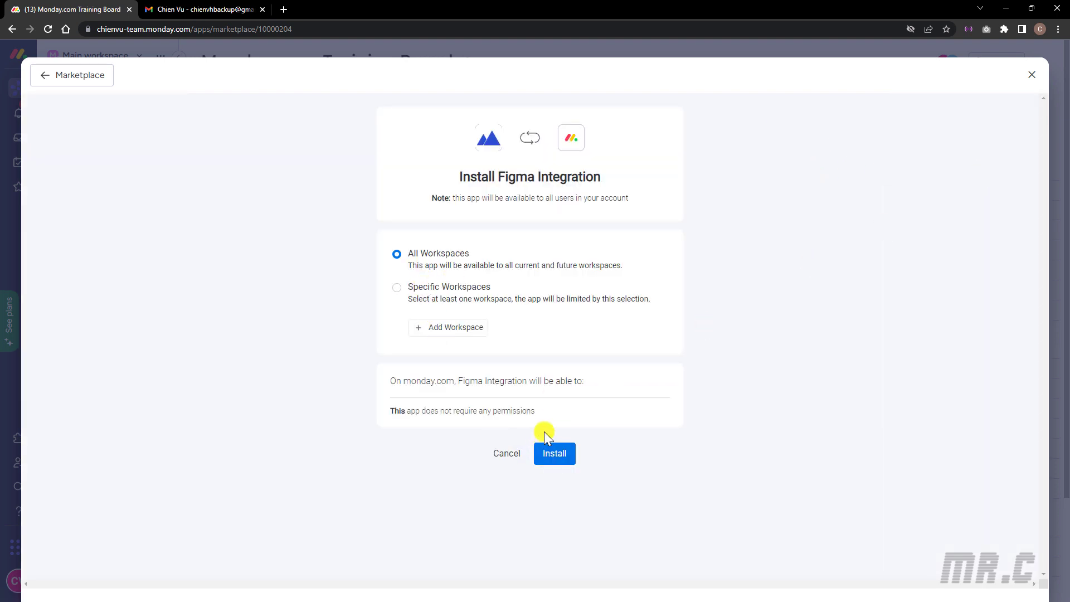
left_click(555, 453)
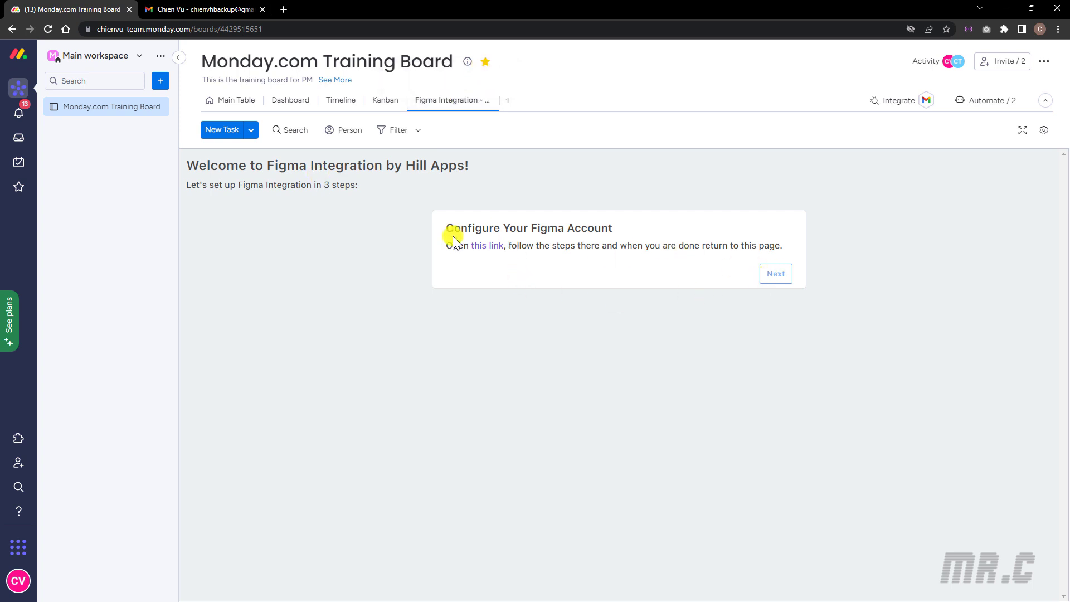
Open the Figma account configuration link, dismiss the sign-in window and return to the board's Main Table
left_click(486, 246)
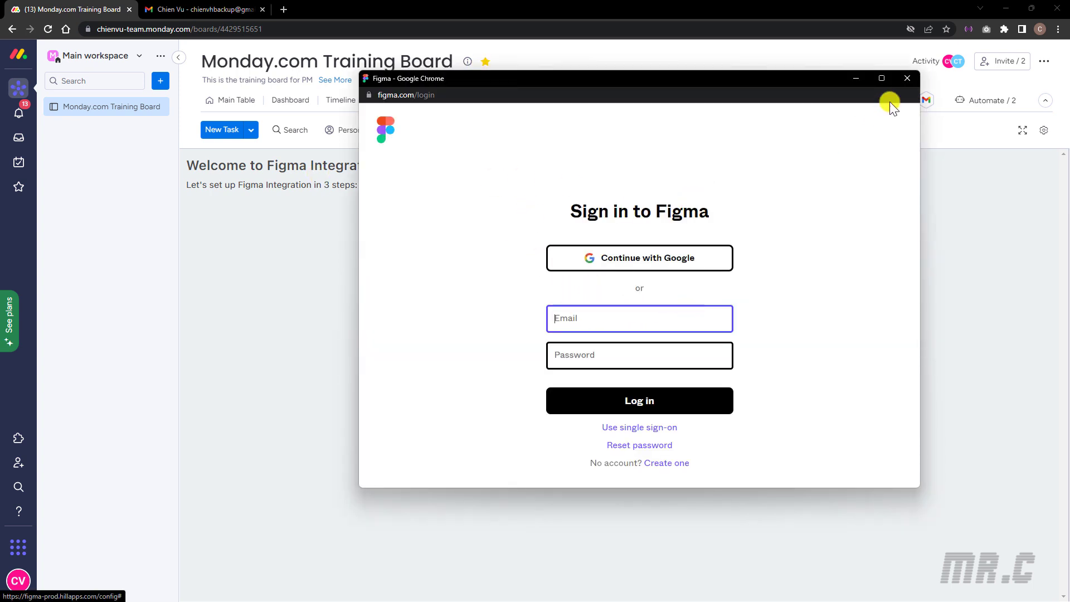
left_click(907, 78)
left_click(1042, 62)
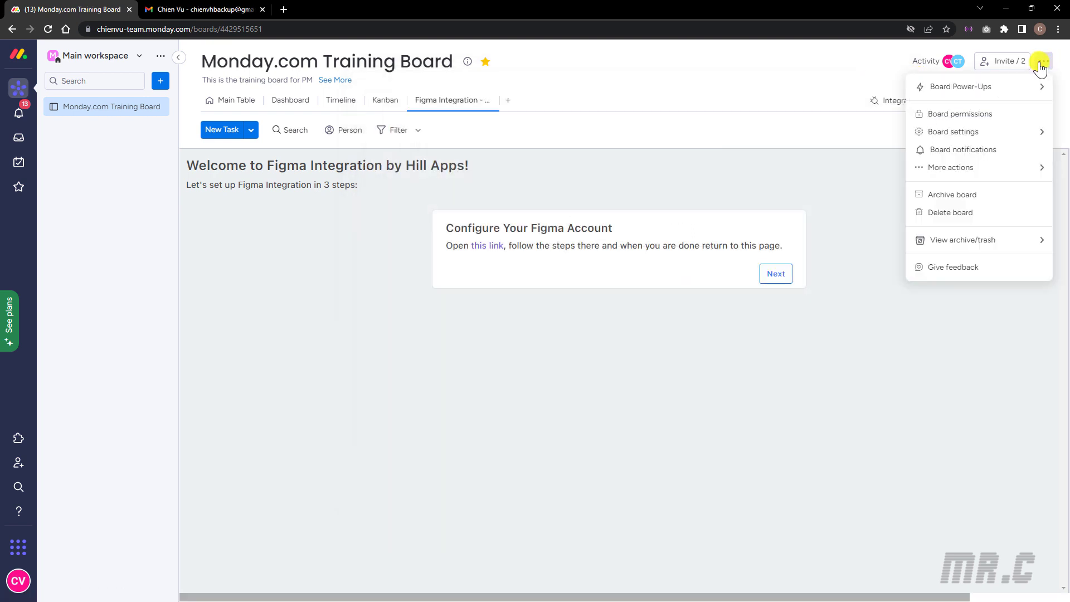
left_click(1040, 62)
left_click(233, 99)
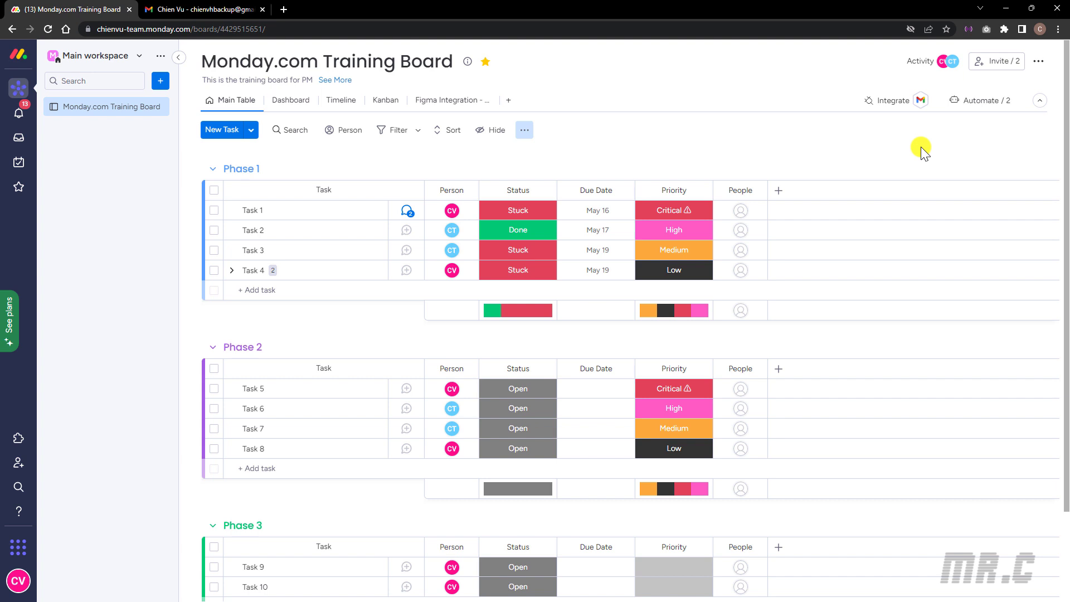
Show the Board Power-Ups available for the training board
left_click(1039, 61)
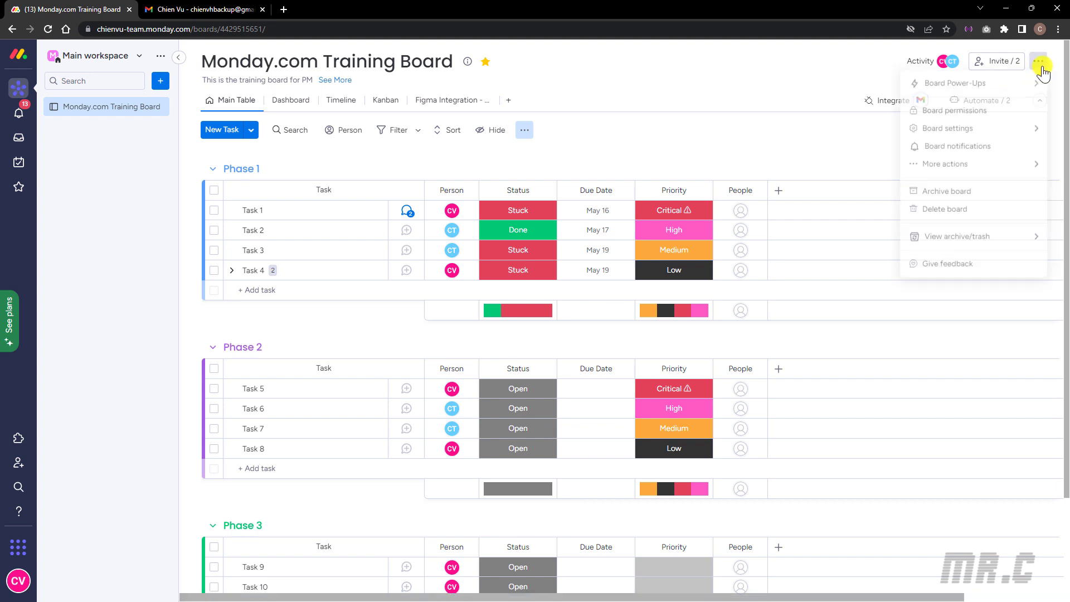
mouse_move(990, 89)
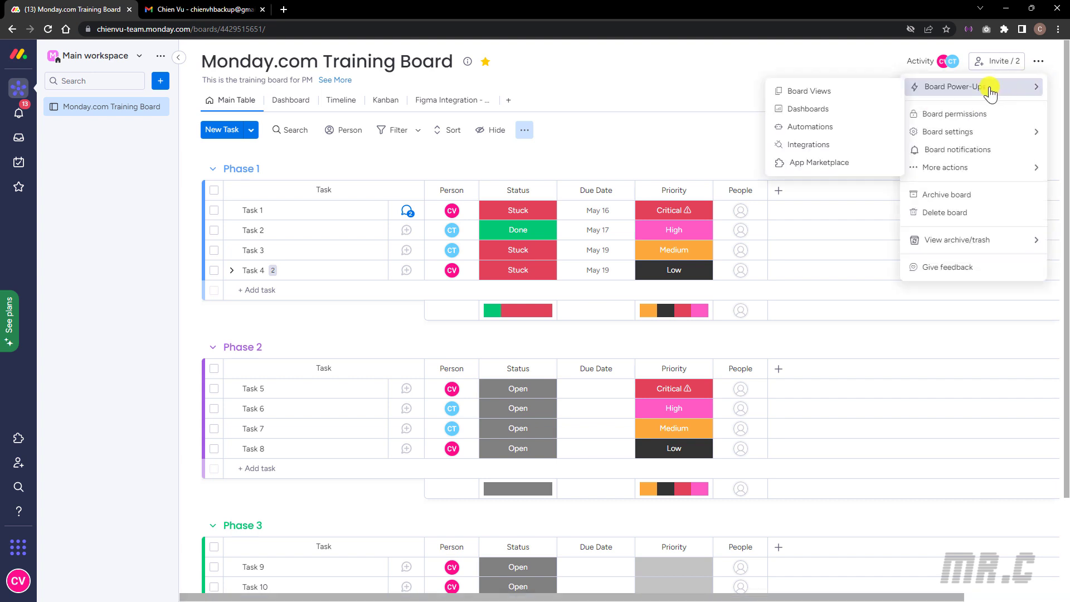